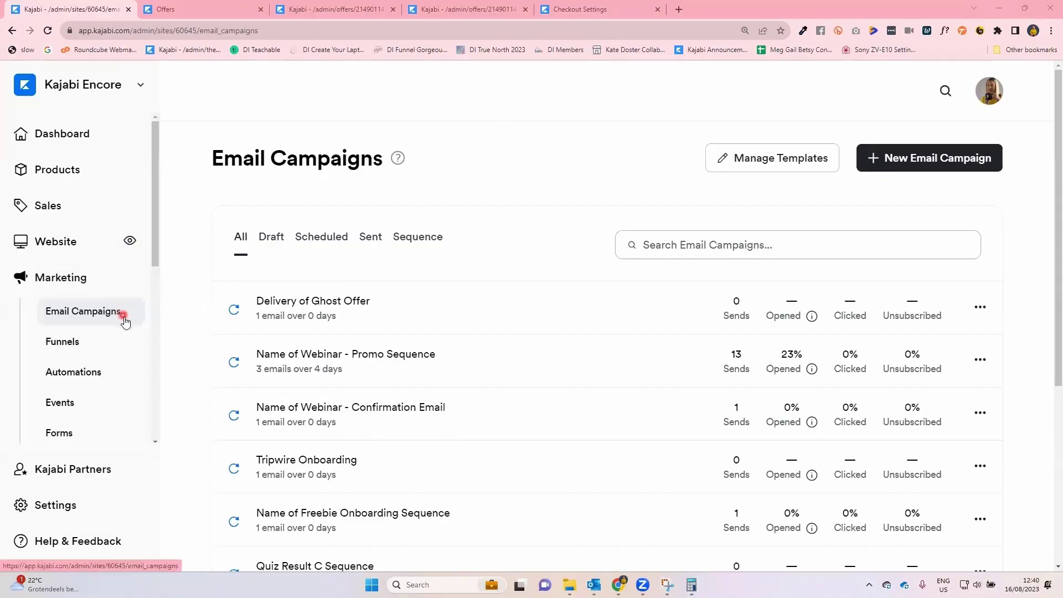
left_click(919, 158)
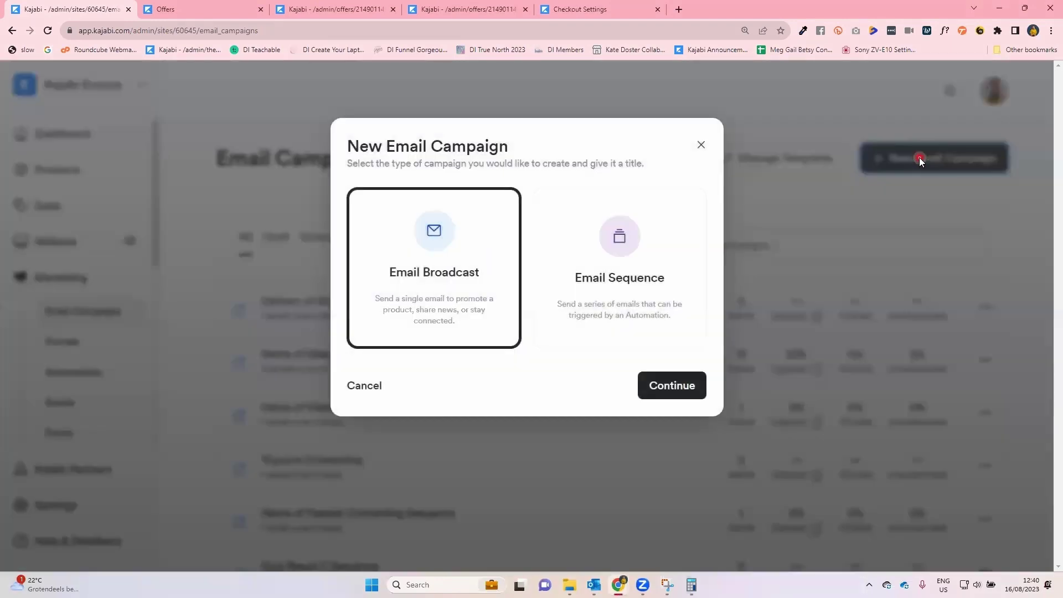
left_click(476, 313)
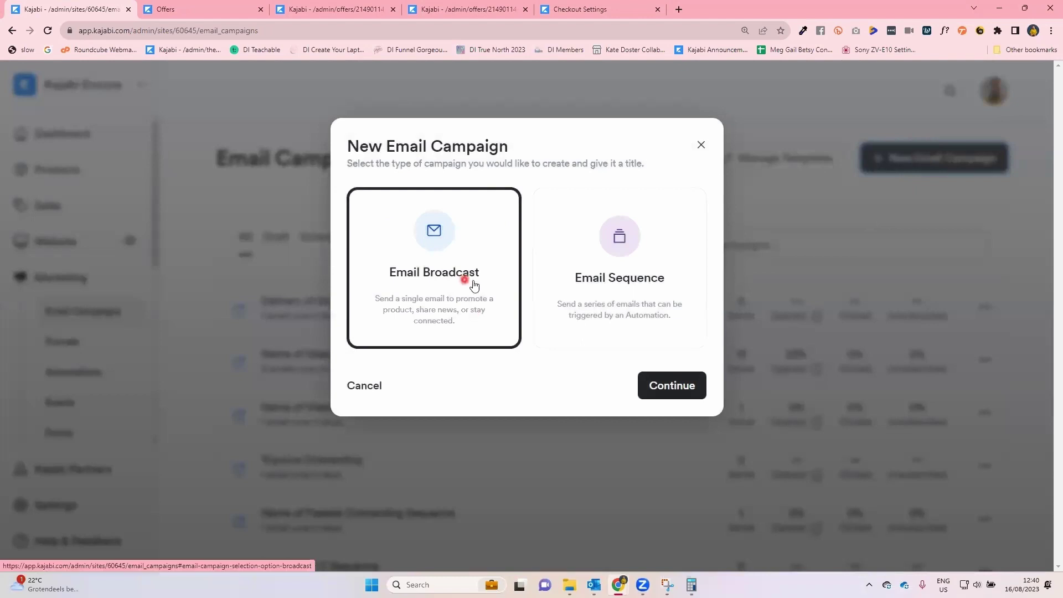
left_click(565, 295)
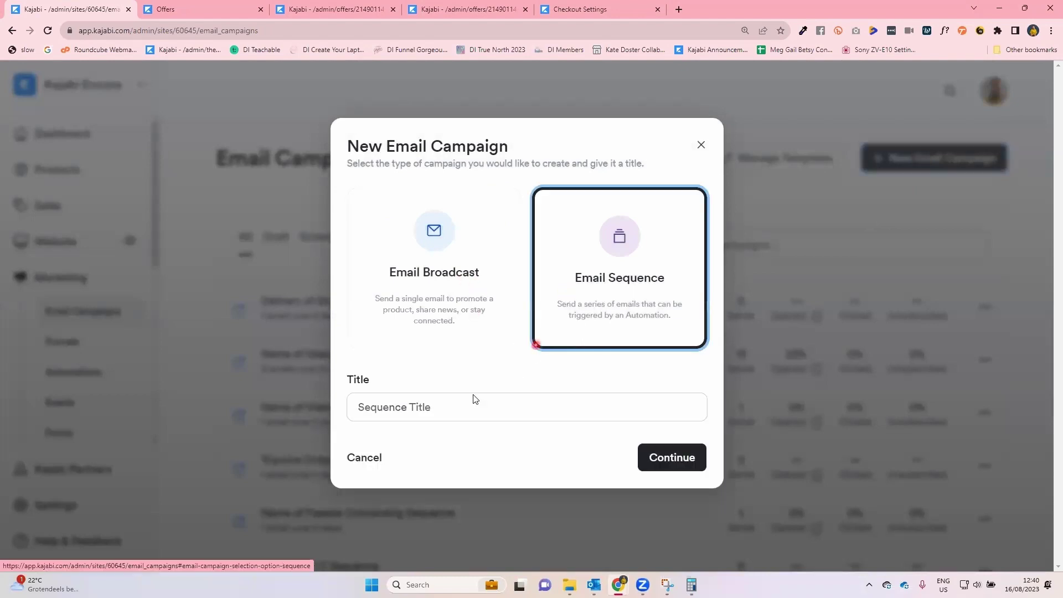
left_click(411, 424)
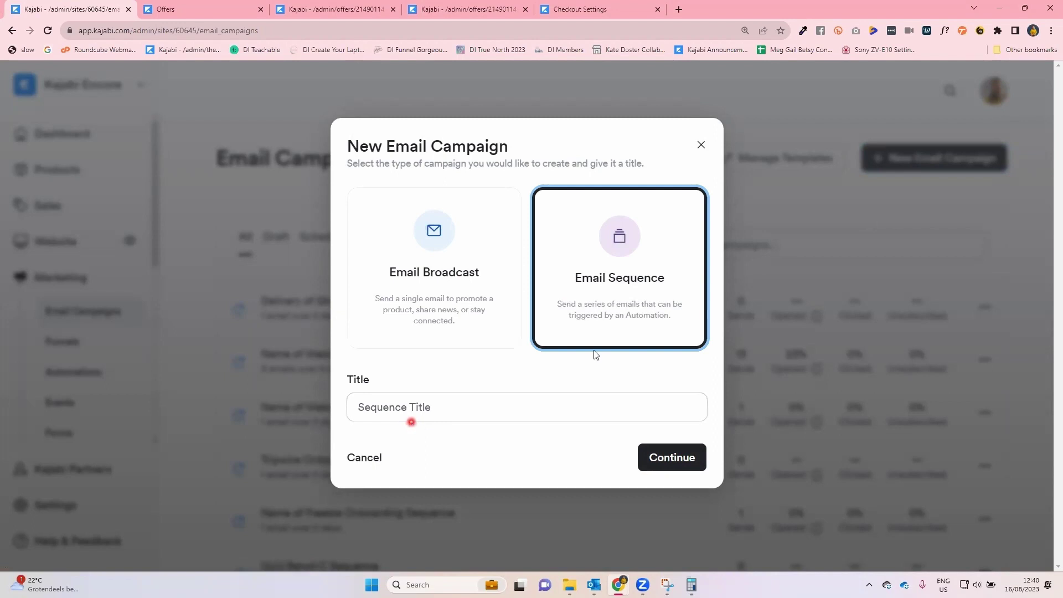
left_click(815, 218)
left_click(354, 332)
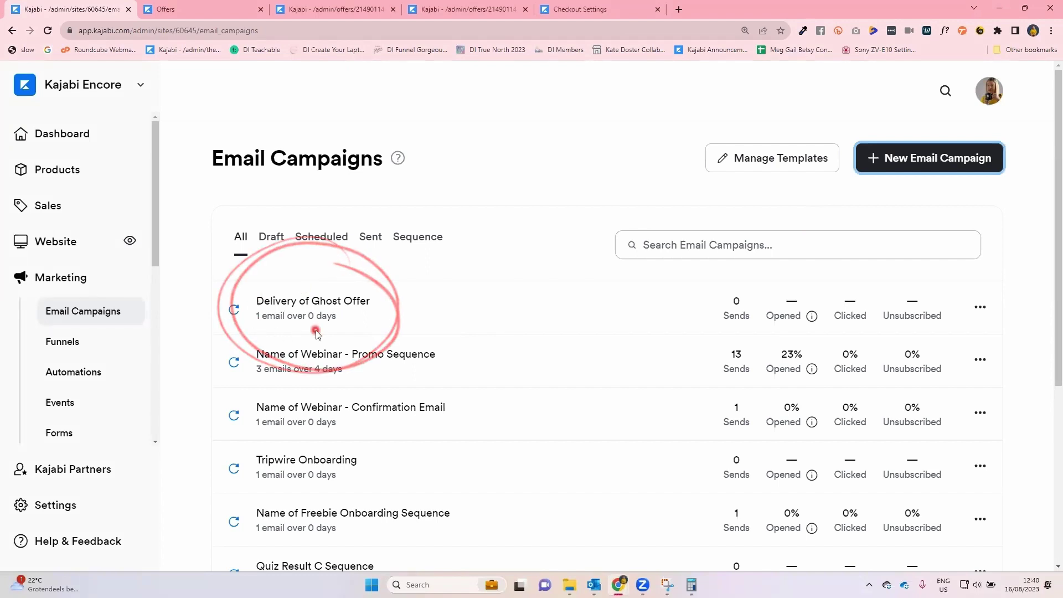
Open the Day 0 'Delivery of Ghost Offer' email, with its [ACCESS] subject line, from its sequence
left_click(299, 303)
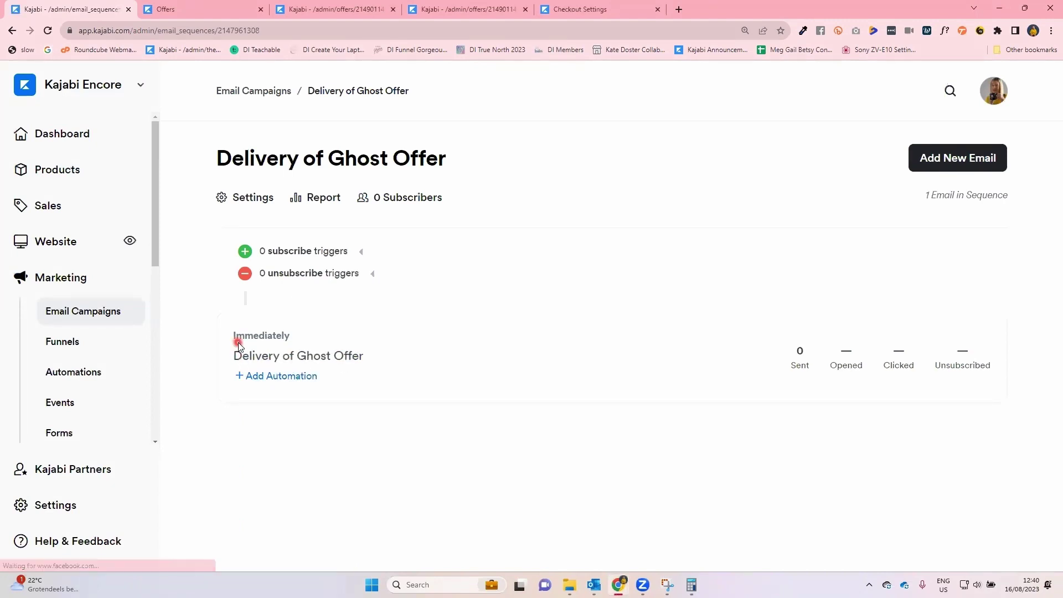
left_click(269, 362)
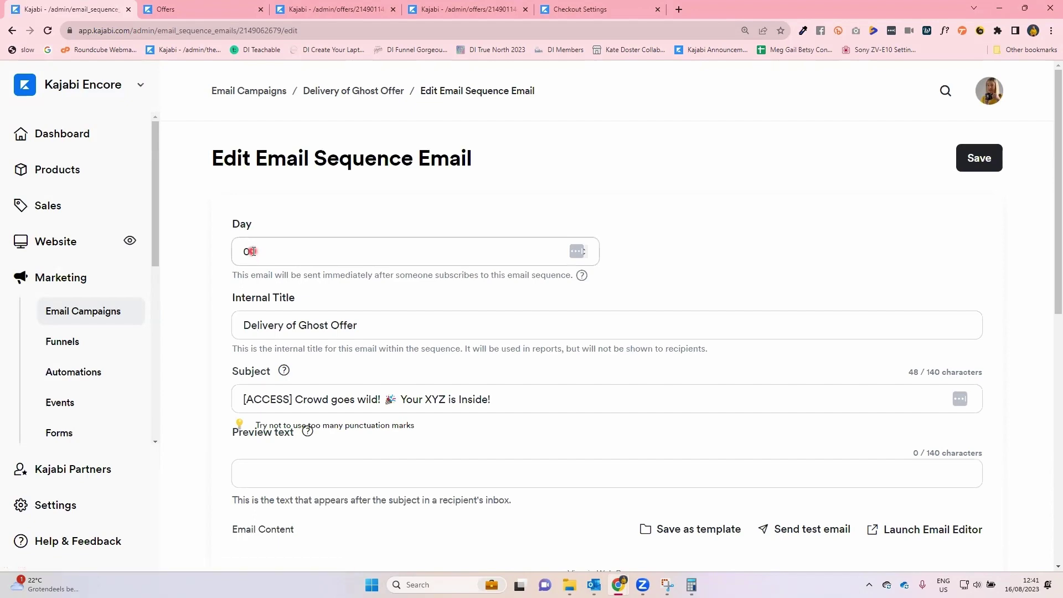
scroll(249, 243, "down", 4)
mouse_move(606, 381)
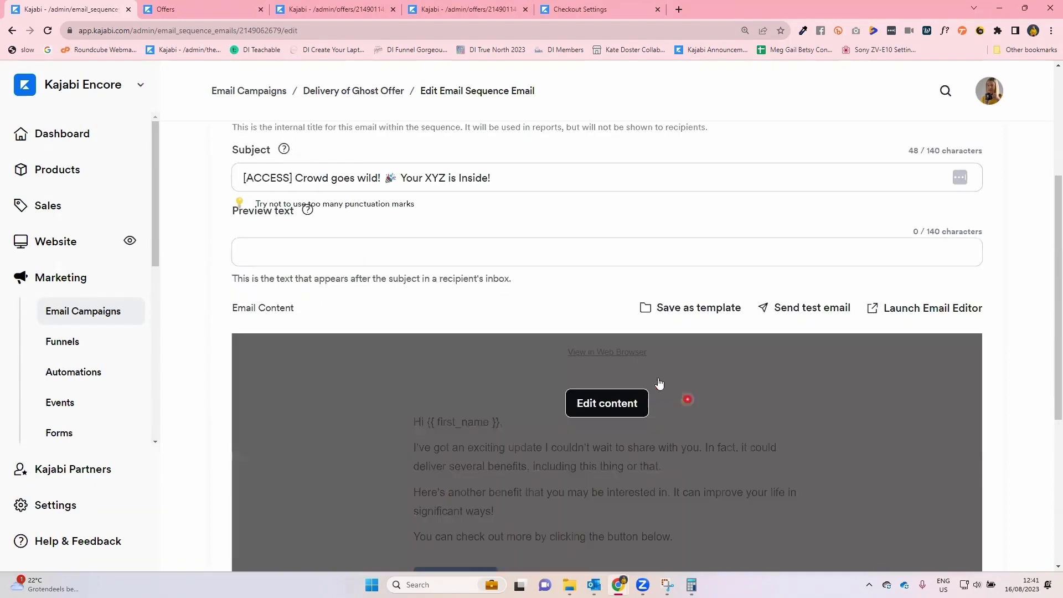
scroll(486, 535, "up", 2)
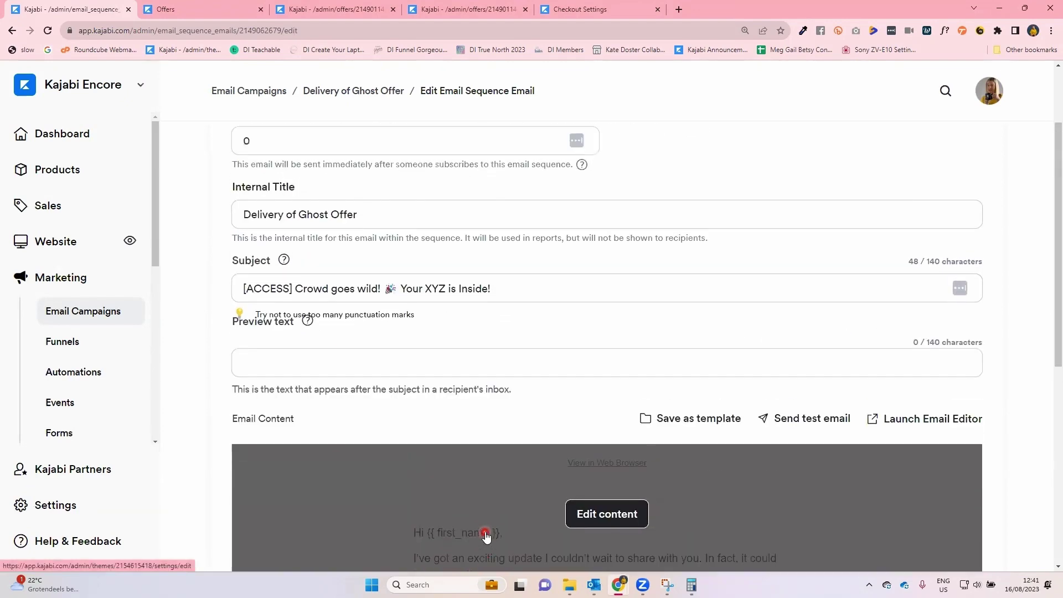
scroll(485, 535, "up", 2)
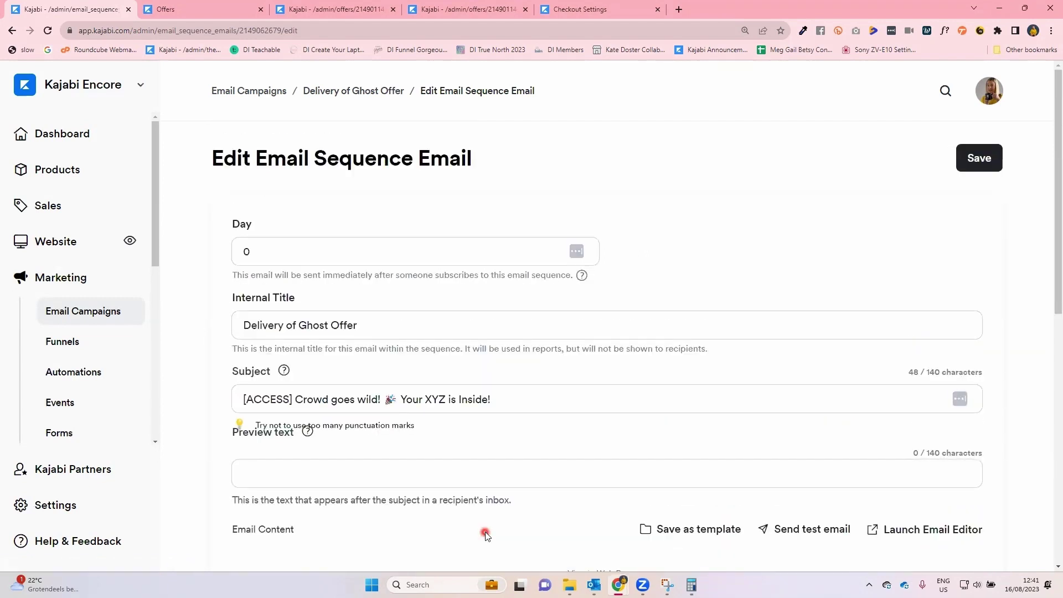
Go to the offers list in the other browser tab
left_click(214, 12)
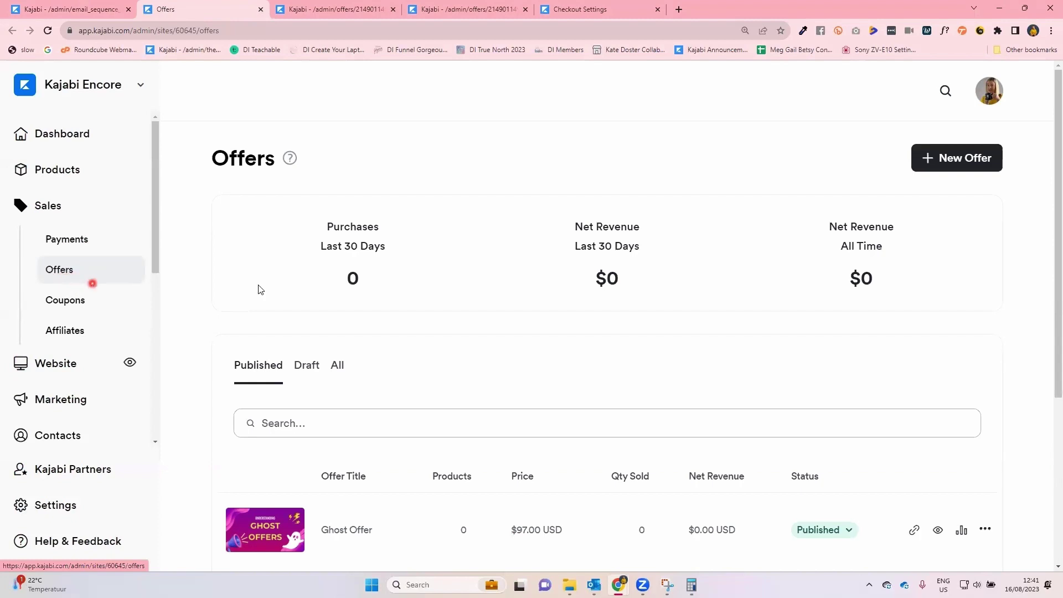
scroll(363, 291, "down", 2)
left_click_drag(359, 396, 347, 450)
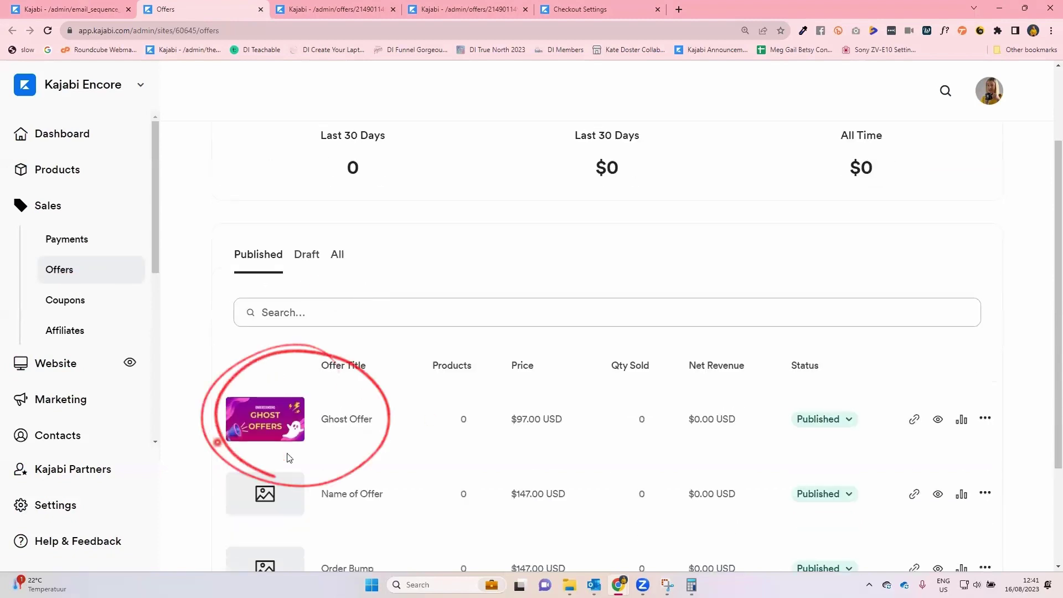
scroll(350, 447, "up", 2)
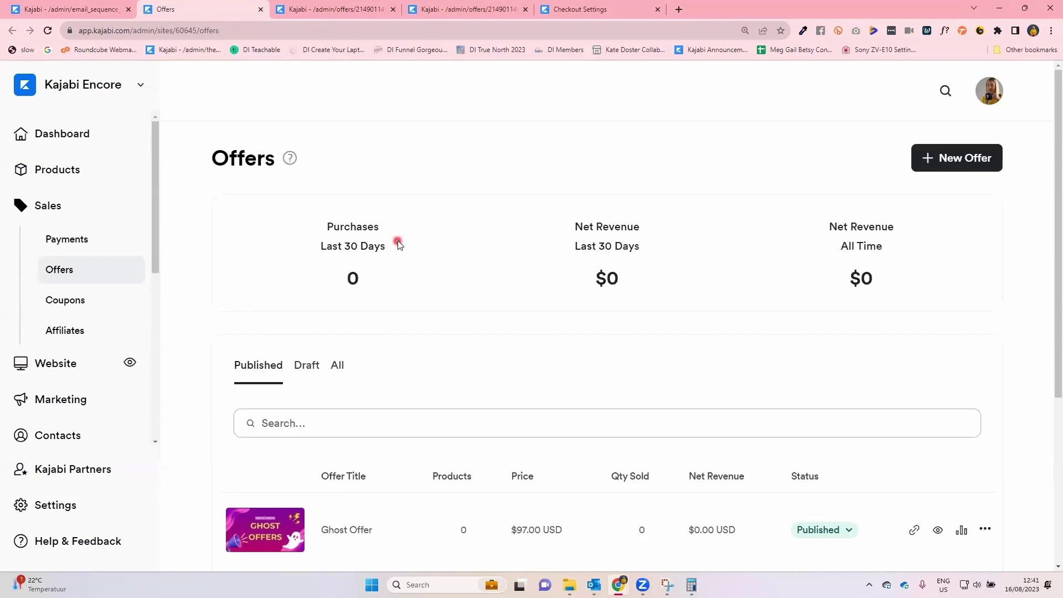
left_click_drag(983, 125, 898, 183)
Start a new offer titled 'Ghost Offer' and advance it to the pricing step
left_click(972, 161)
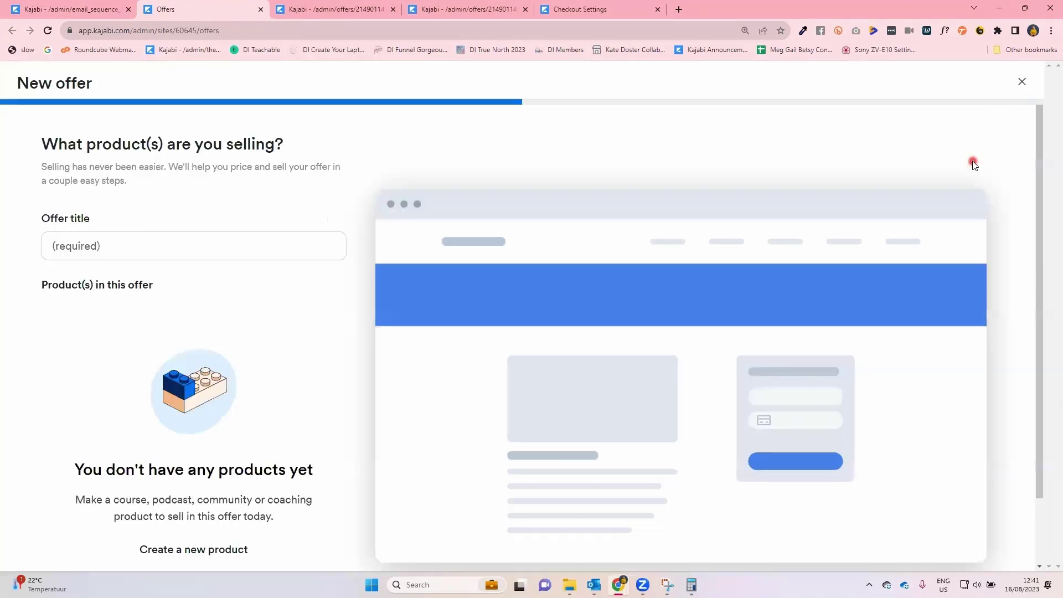
left_click(92, 251)
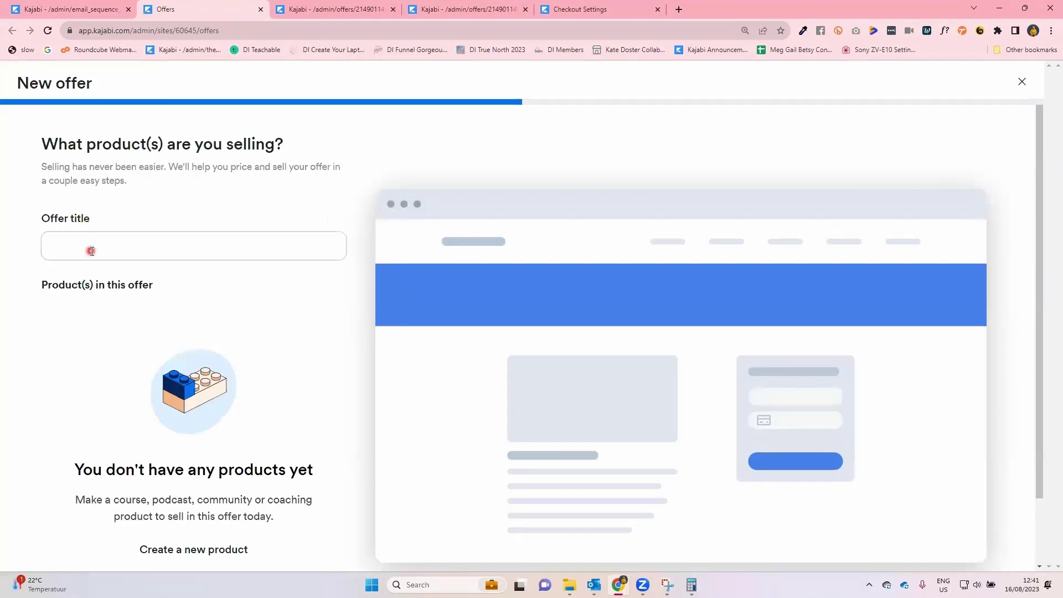
type("Ghost Offer")
scroll(107, 285, "down", 2)
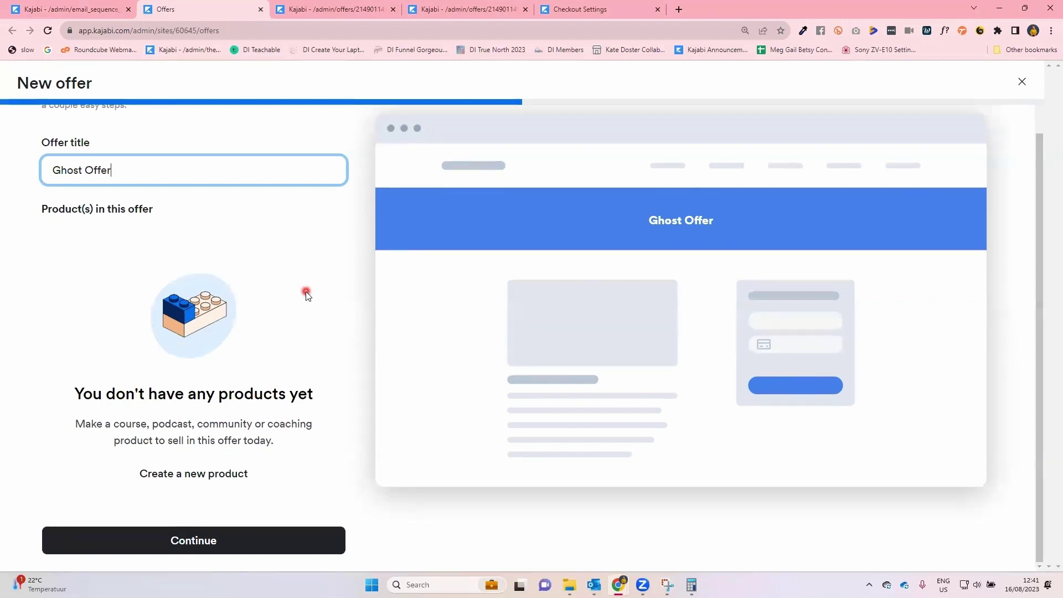
left_click(224, 539)
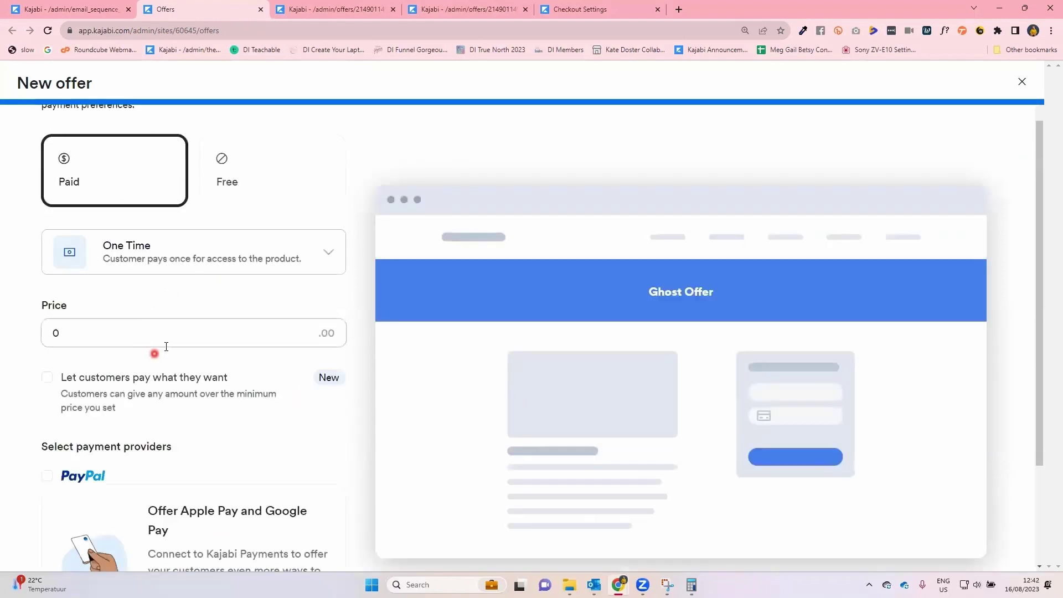
scroll(93, 488, "down", 3)
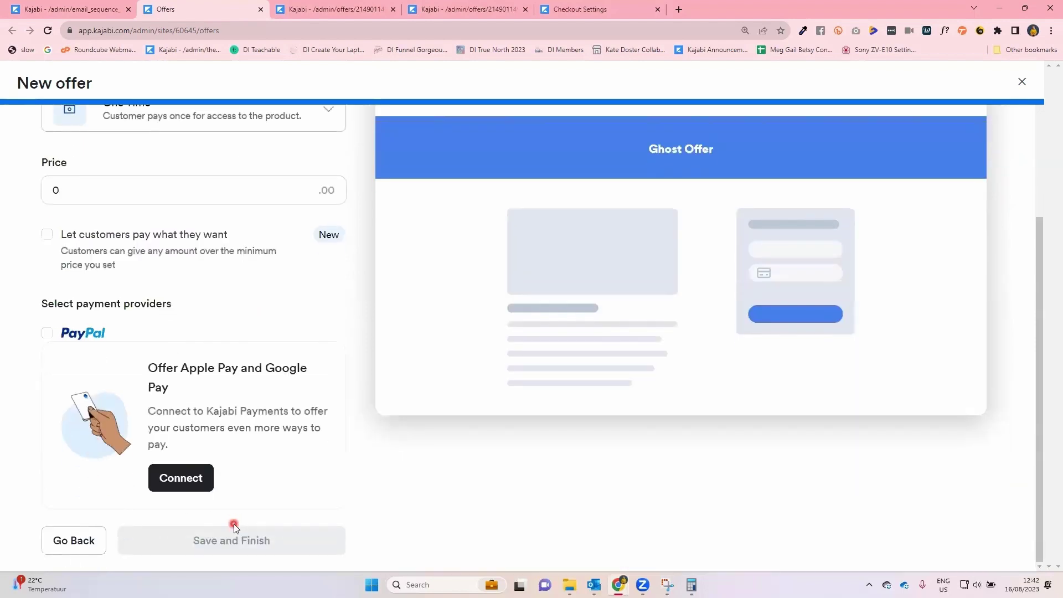
scroll(227, 515, "up", 5)
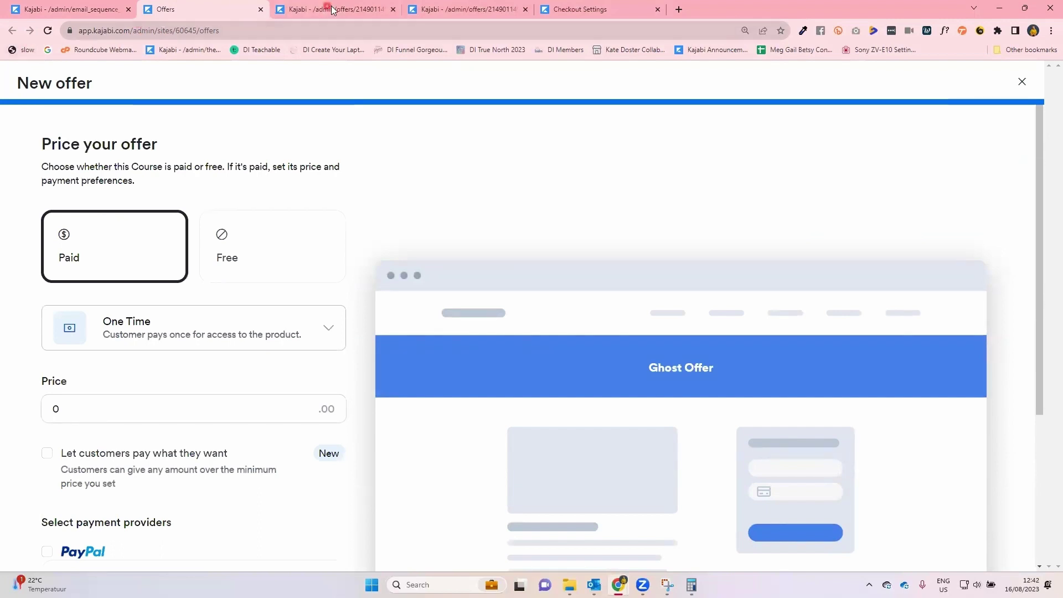
left_click(260, 9)
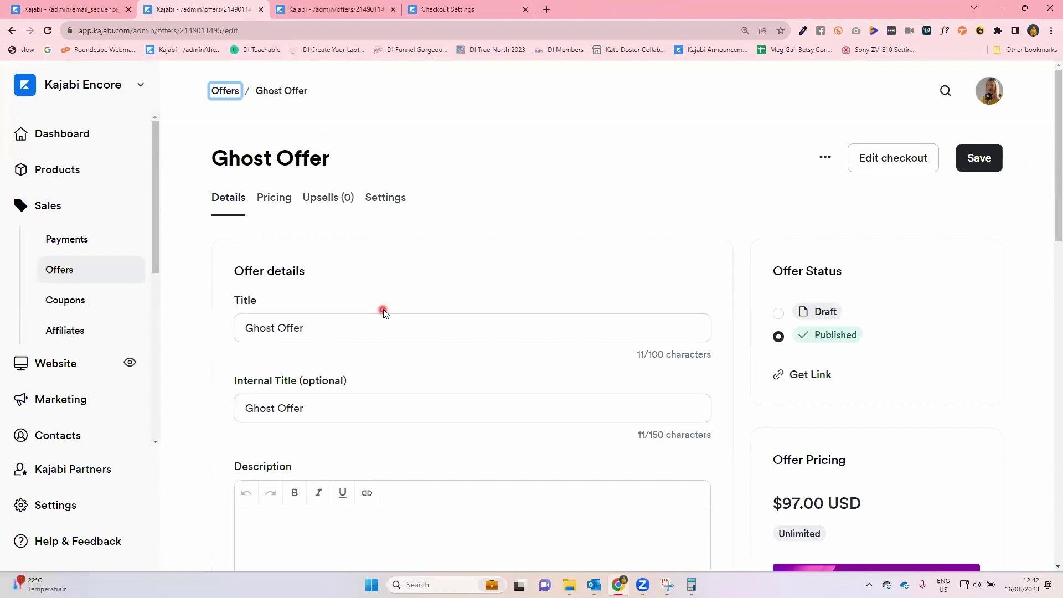
scroll(382, 310, "down", 7)
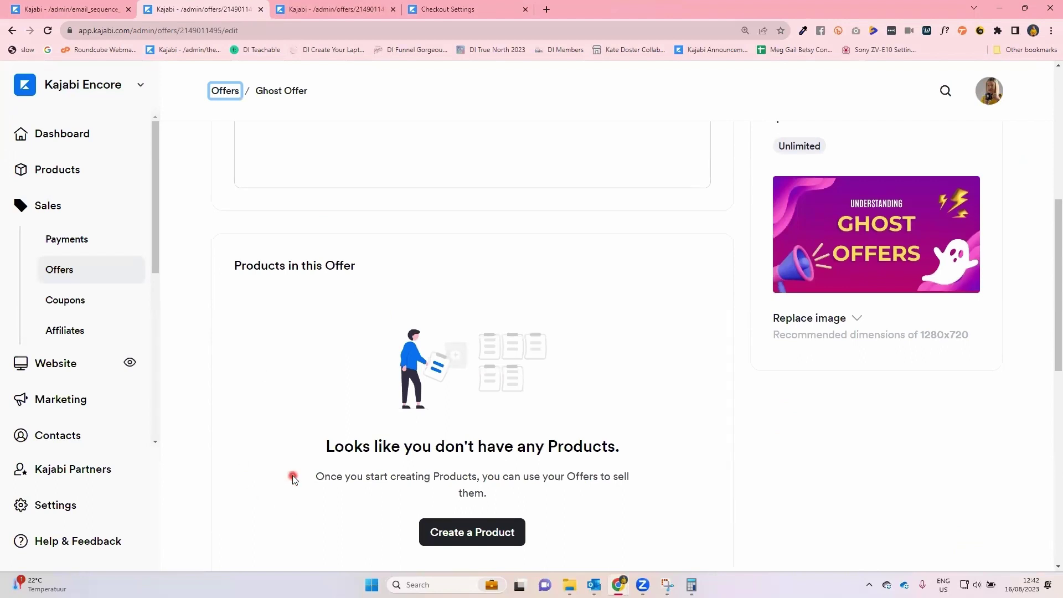
scroll(292, 476, "down", 1)
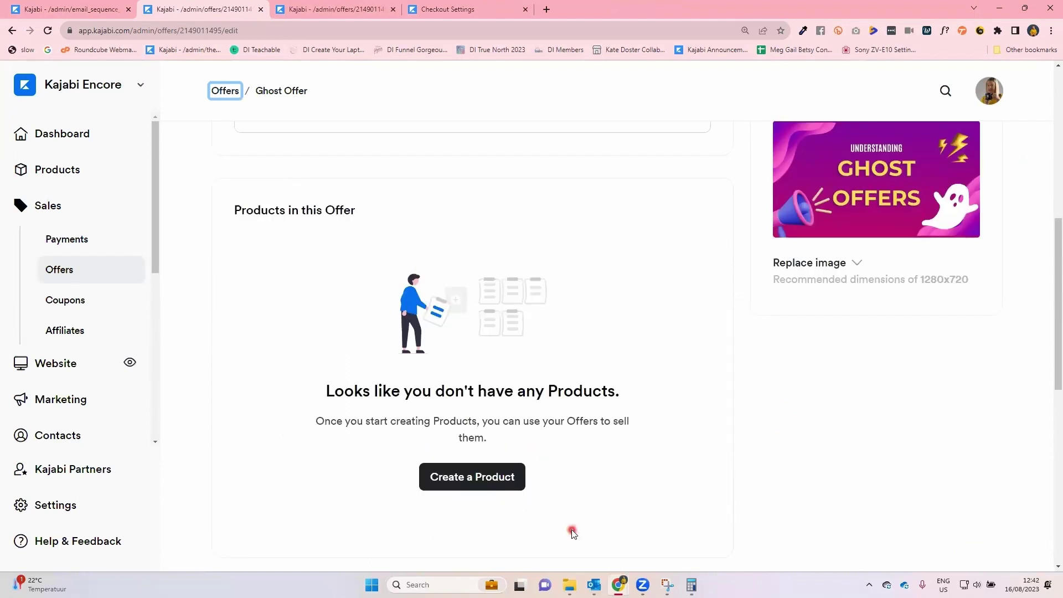
scroll(572, 531, "down", 2)
scroll(572, 532, "down", 5)
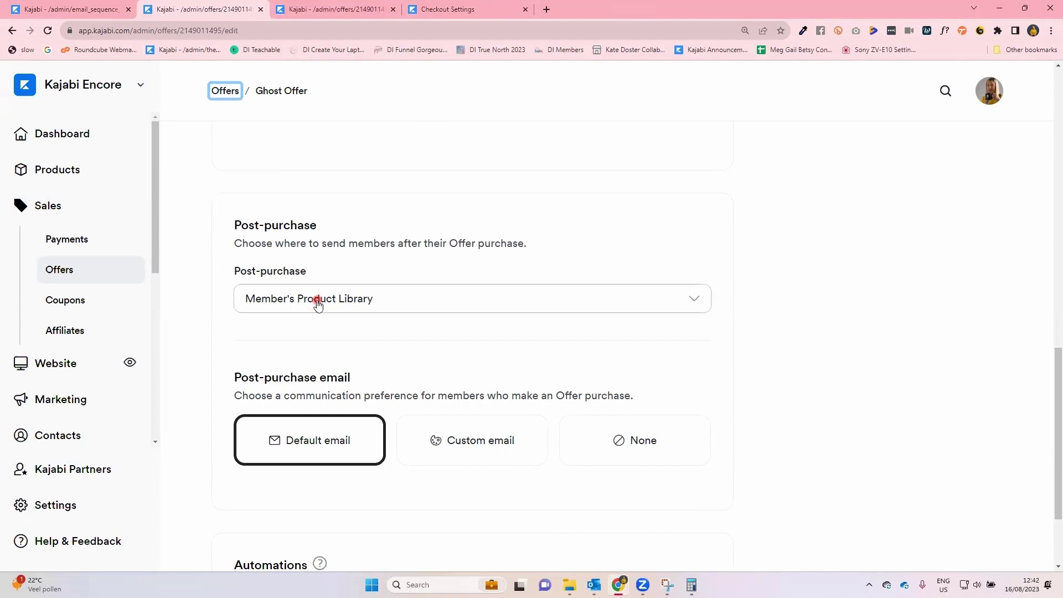
left_click(318, 304)
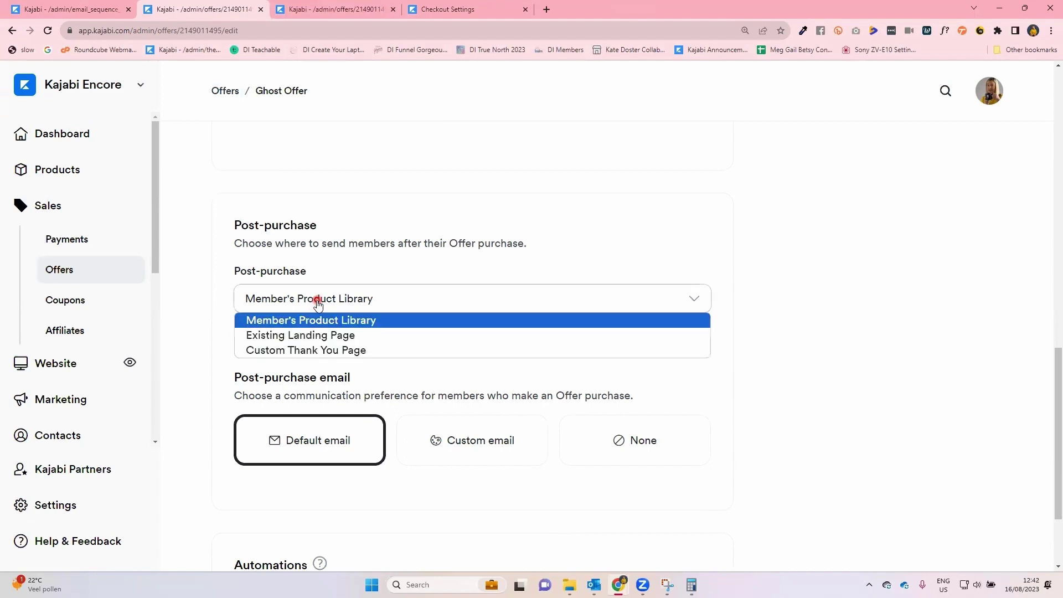
left_click(313, 336)
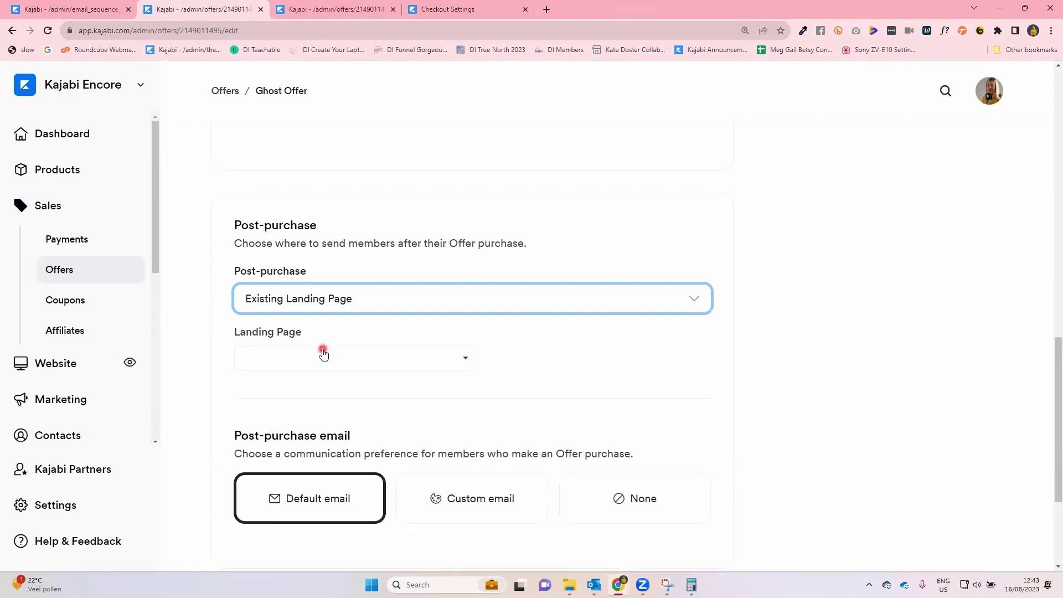
left_click(282, 362)
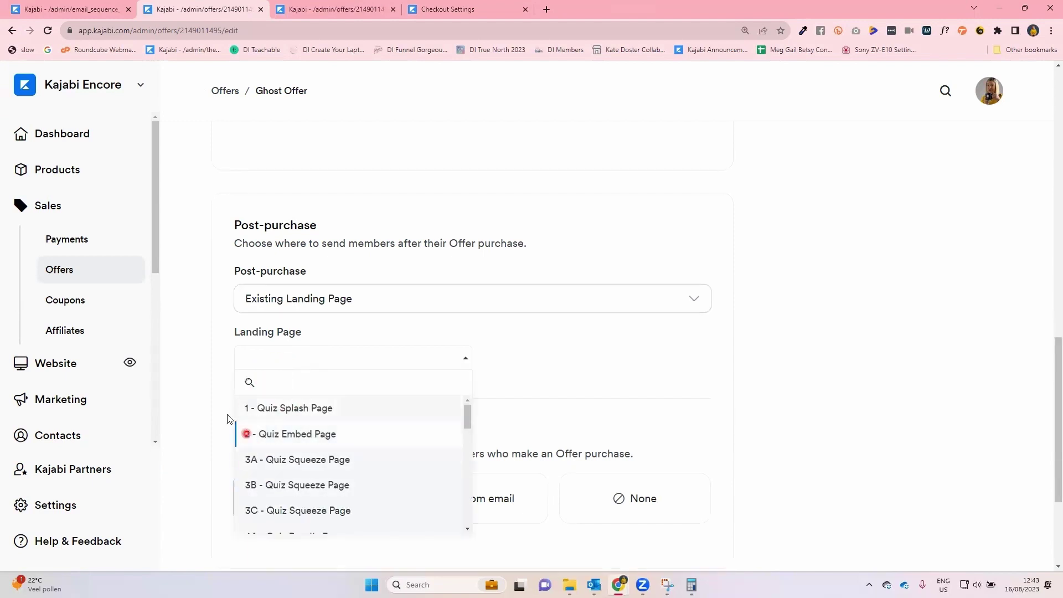
left_click(223, 398)
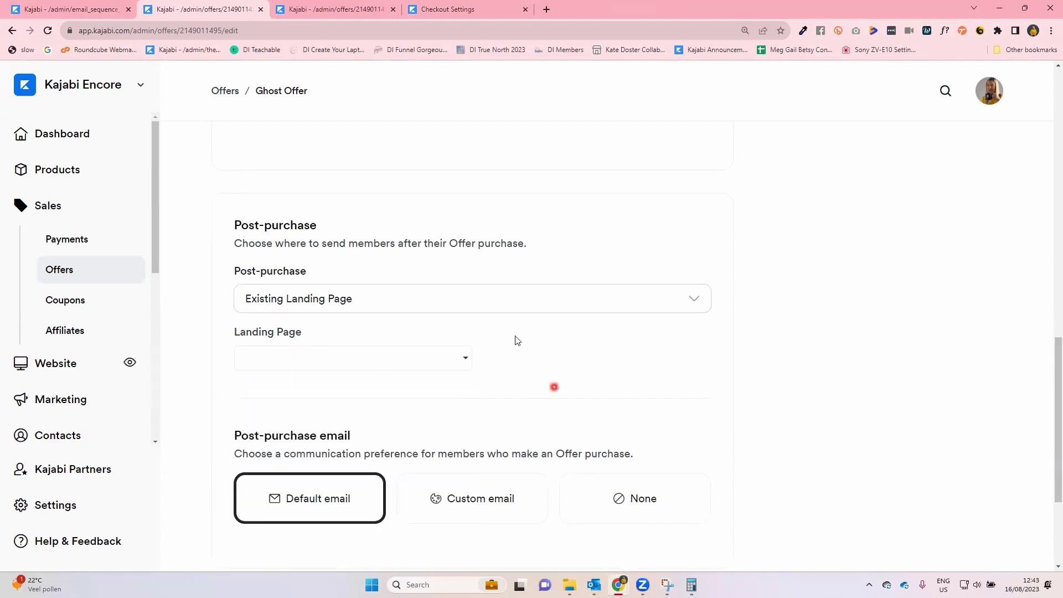
left_click(418, 299)
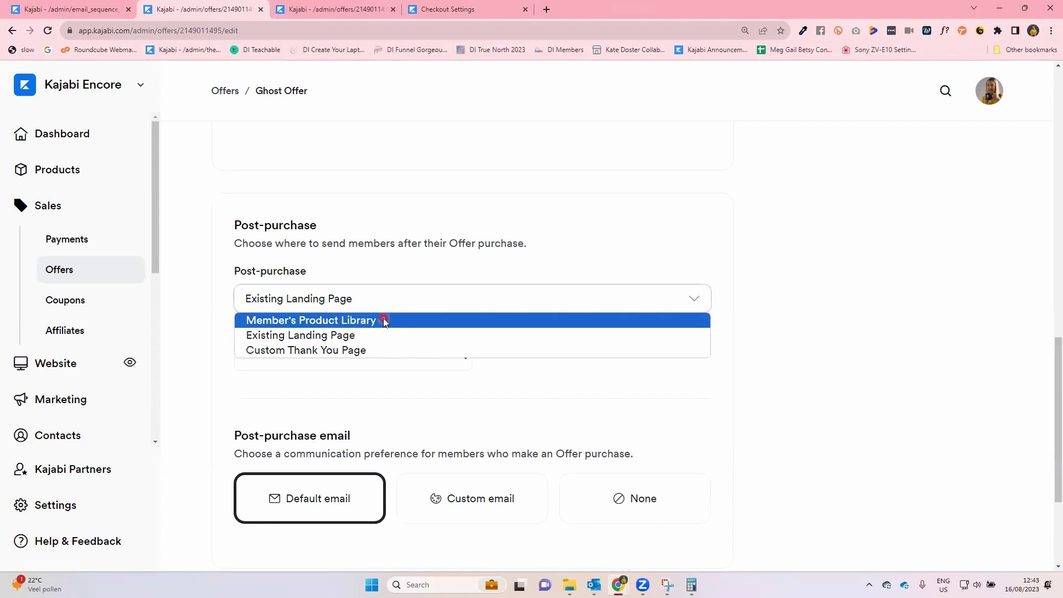
left_click(383, 318)
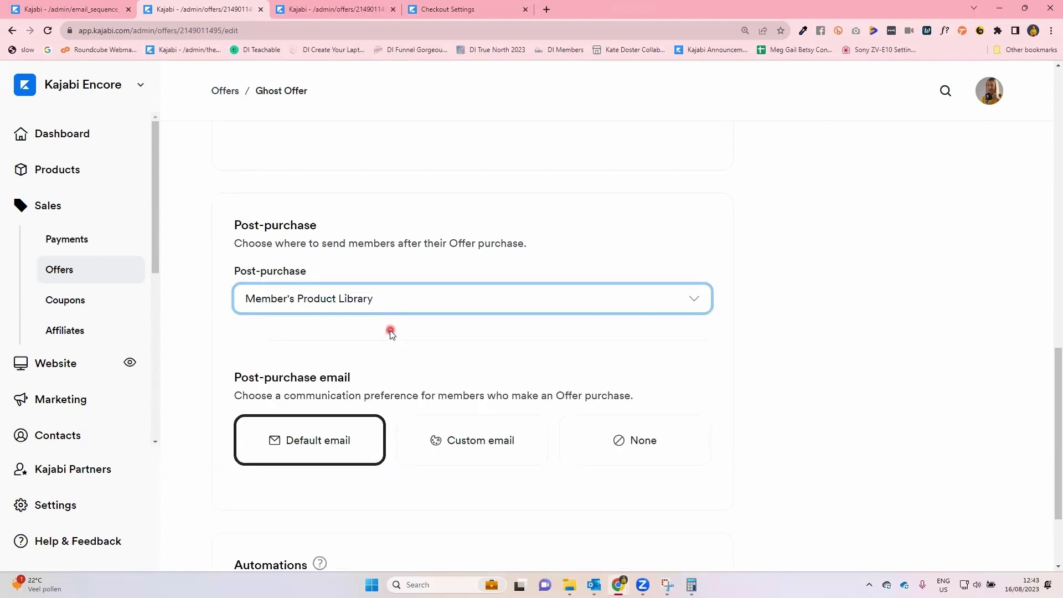
scroll(397, 301, "down", 2)
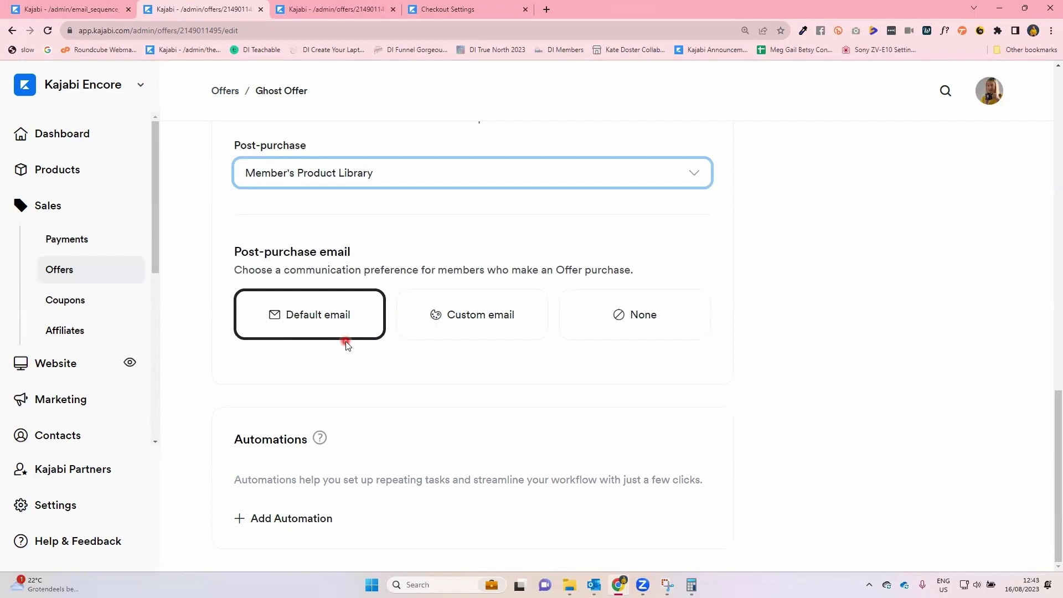
left_click(514, 311)
scroll(452, 403, "down", 2)
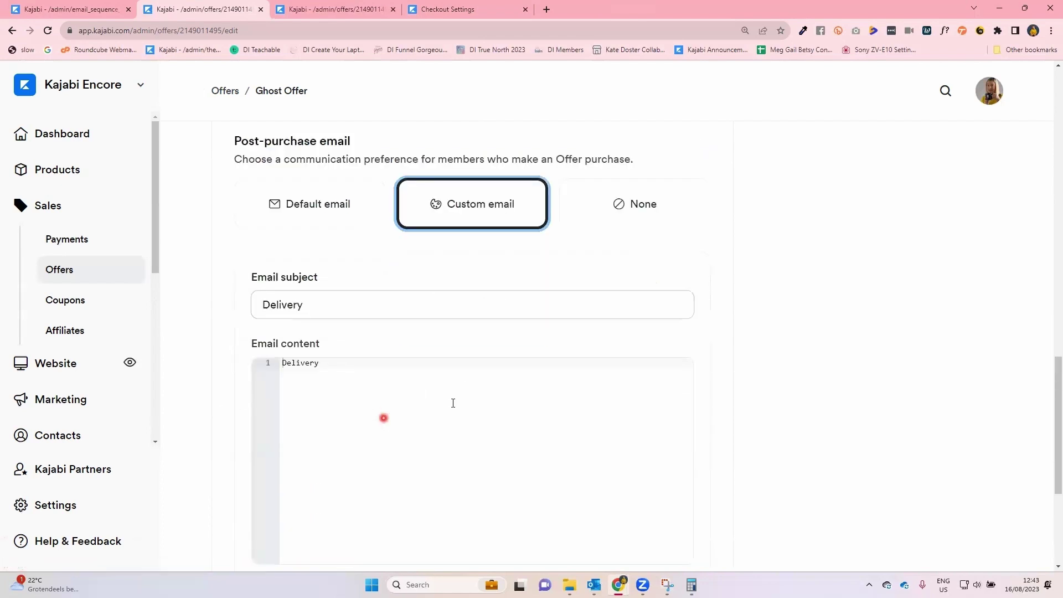
scroll(415, 476, "down", 2)
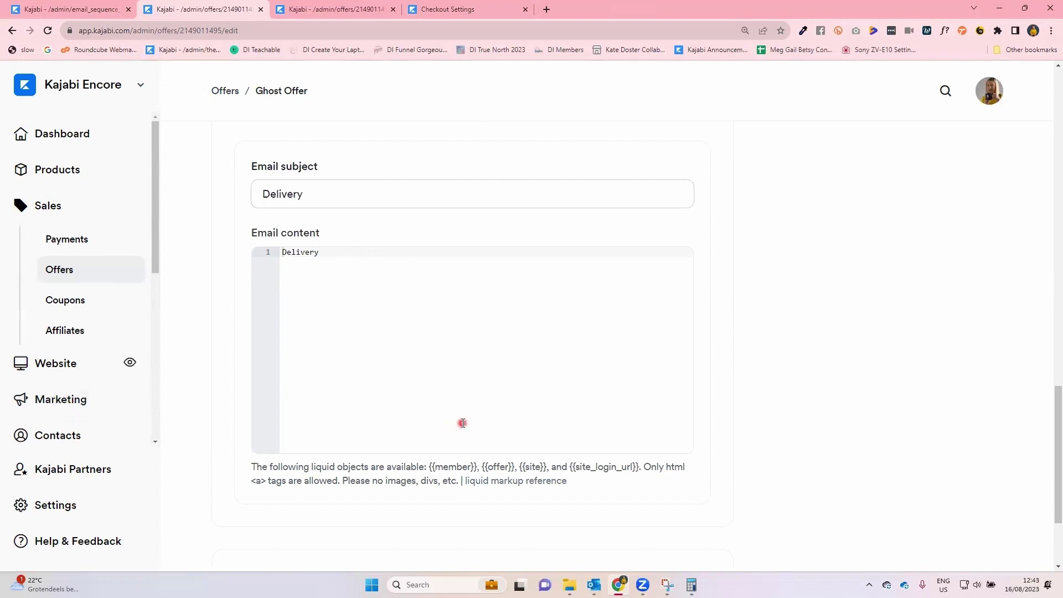
scroll(462, 423, "down", 2)
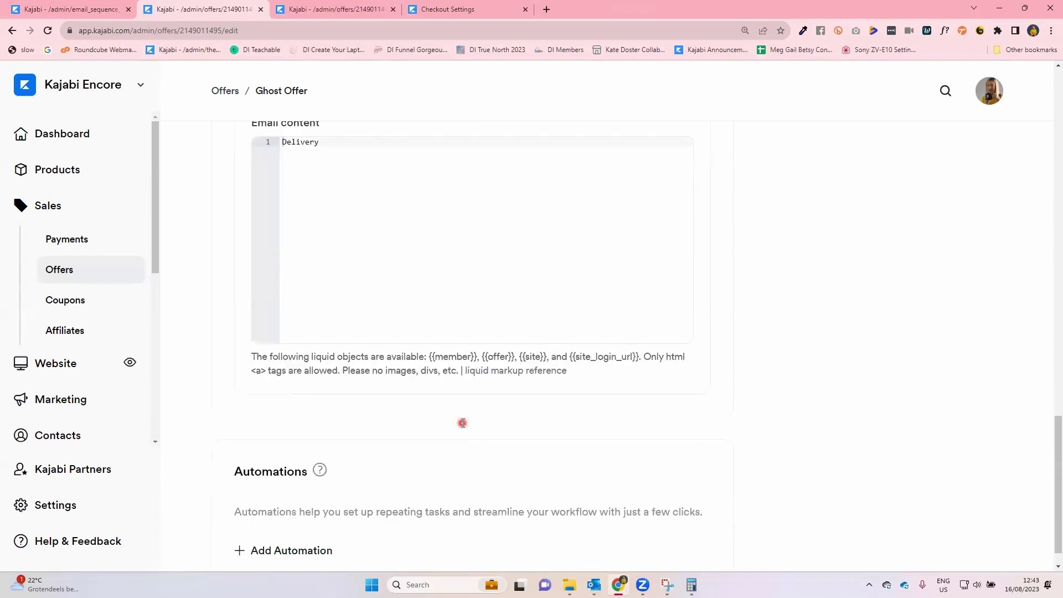
scroll(463, 422, "up", 4)
scroll(462, 424, "down", 4)
scroll(462, 425, "down", 1)
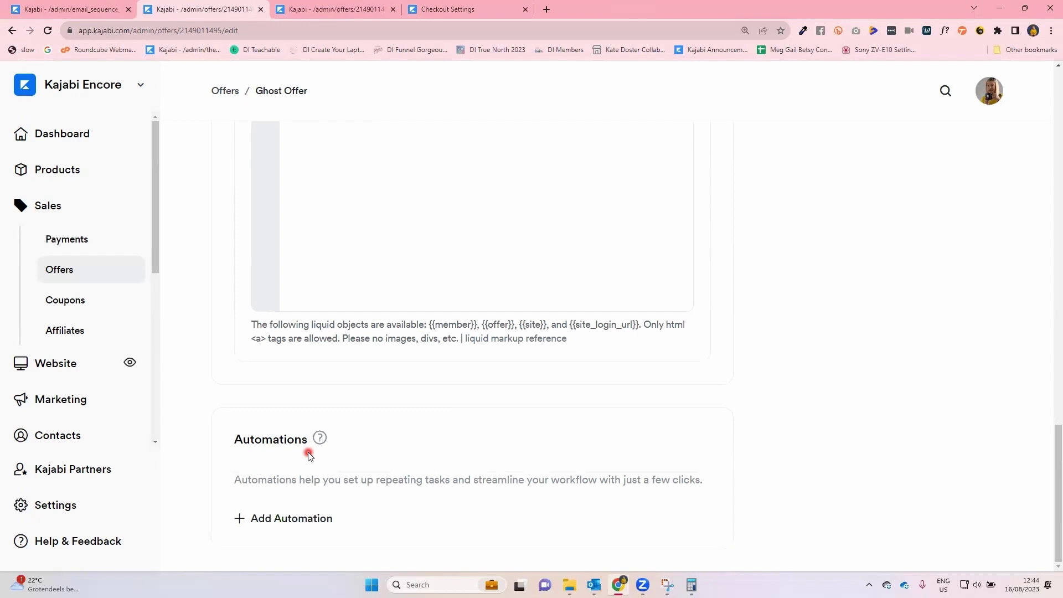
Add an automation that subscribes Ghost Offer buyers to the 'Delivery of Ghost Offer' sequence
left_click(270, 520)
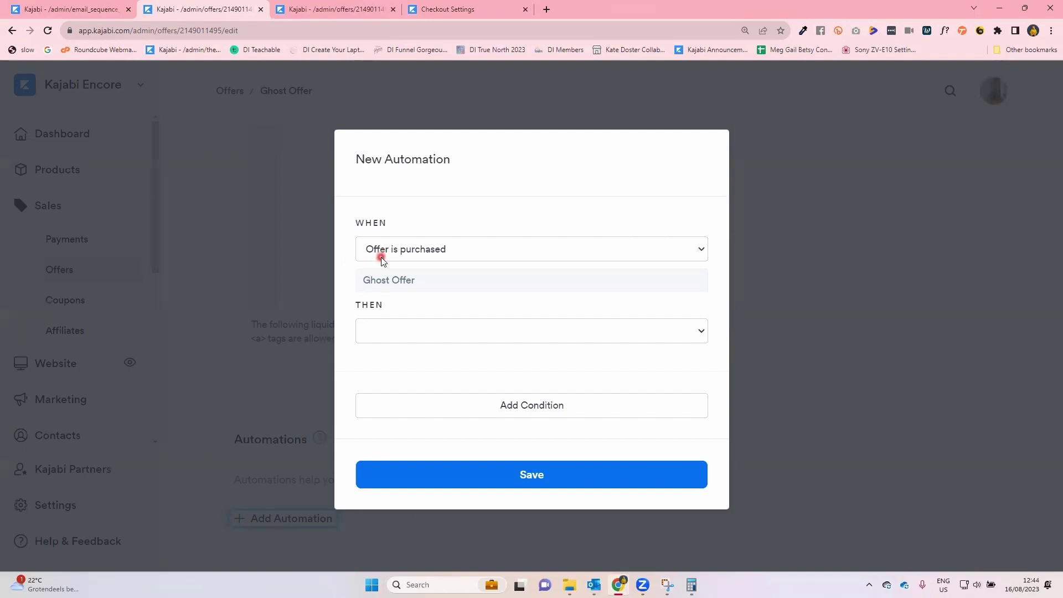
left_click(417, 330)
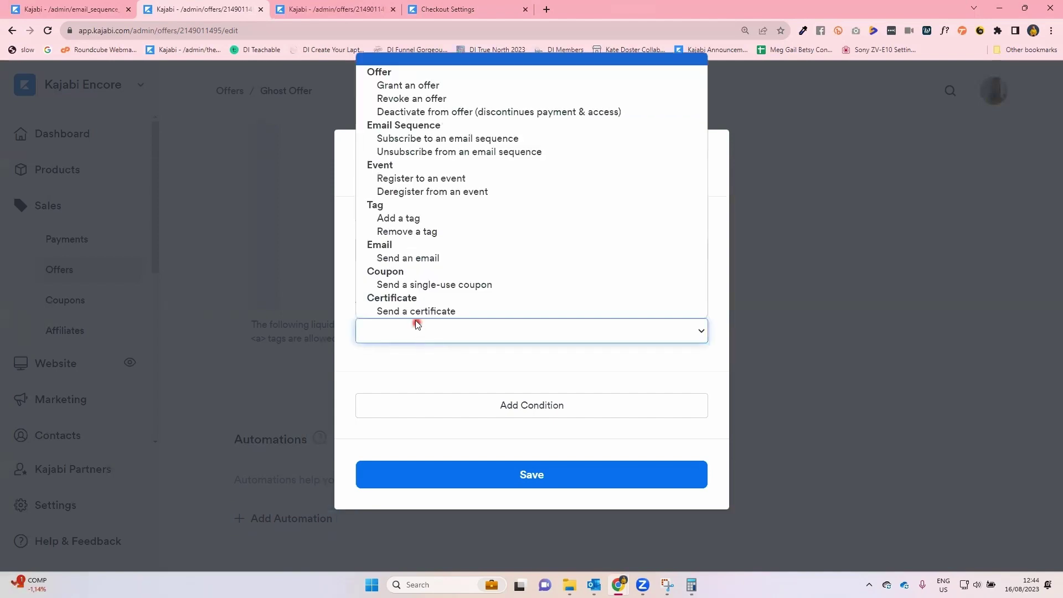
left_click(417, 138)
left_click(427, 360)
type("gho")
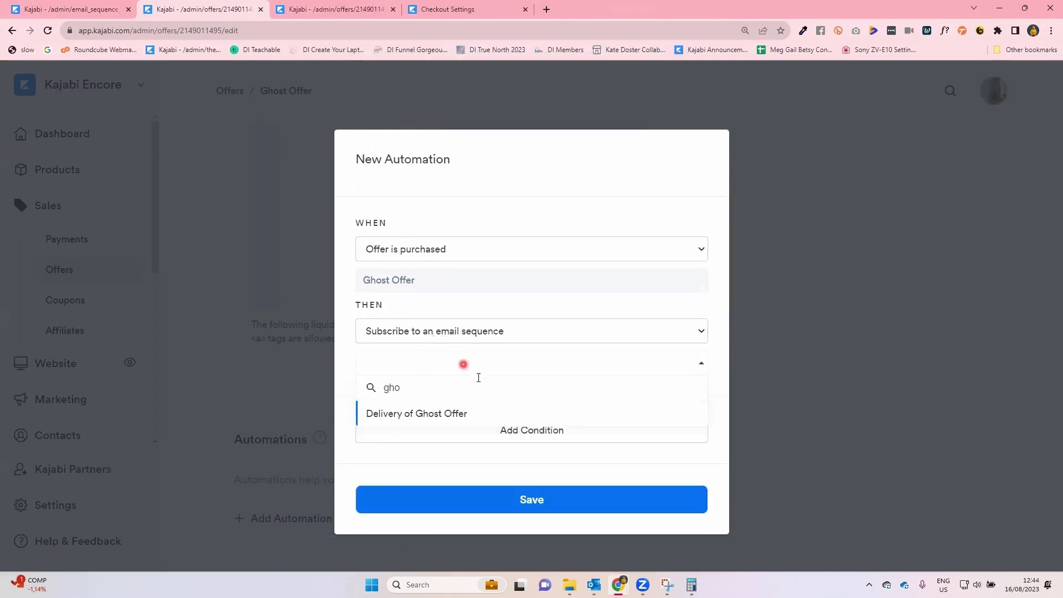
left_click(515, 413)
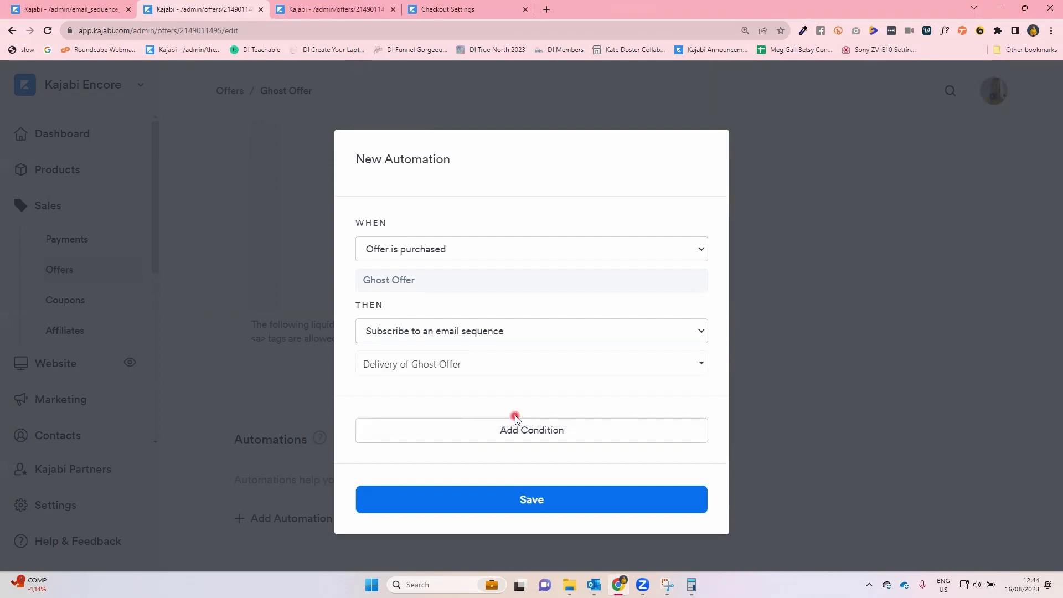
left_click(549, 499)
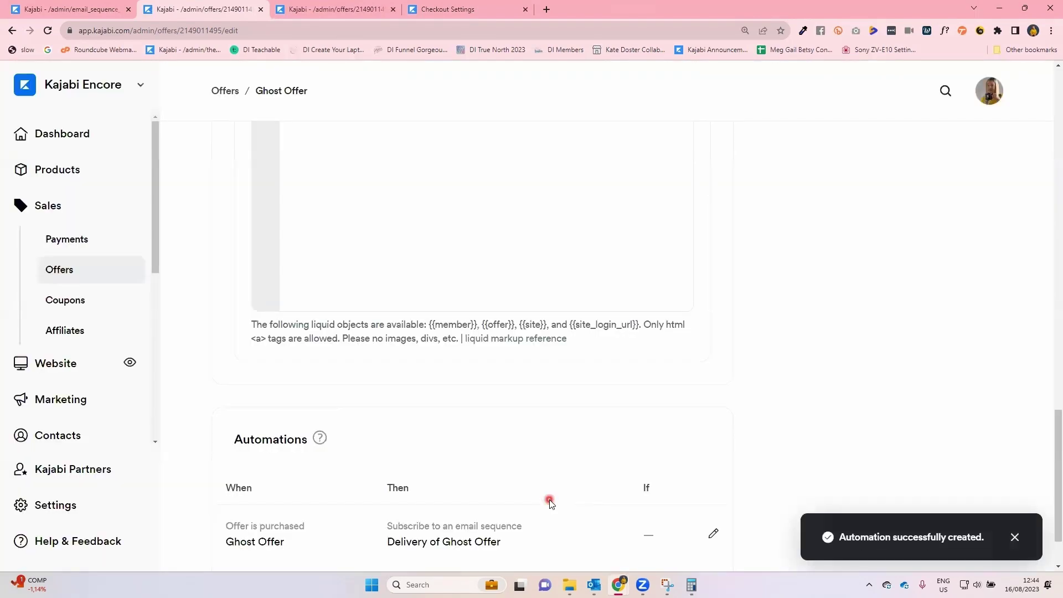
scroll(550, 502, "up", 20)
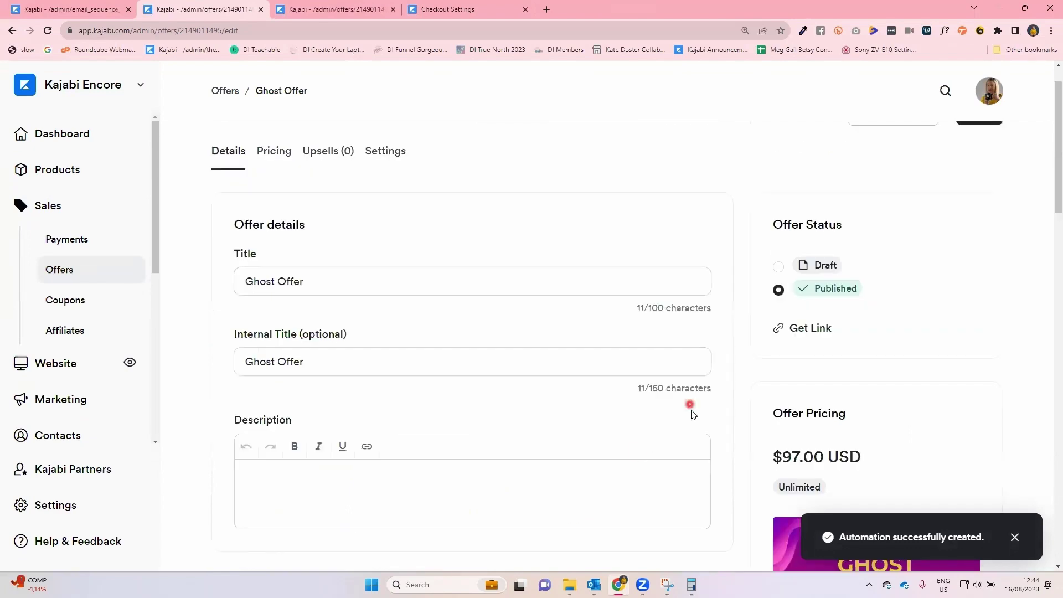
left_click(982, 160)
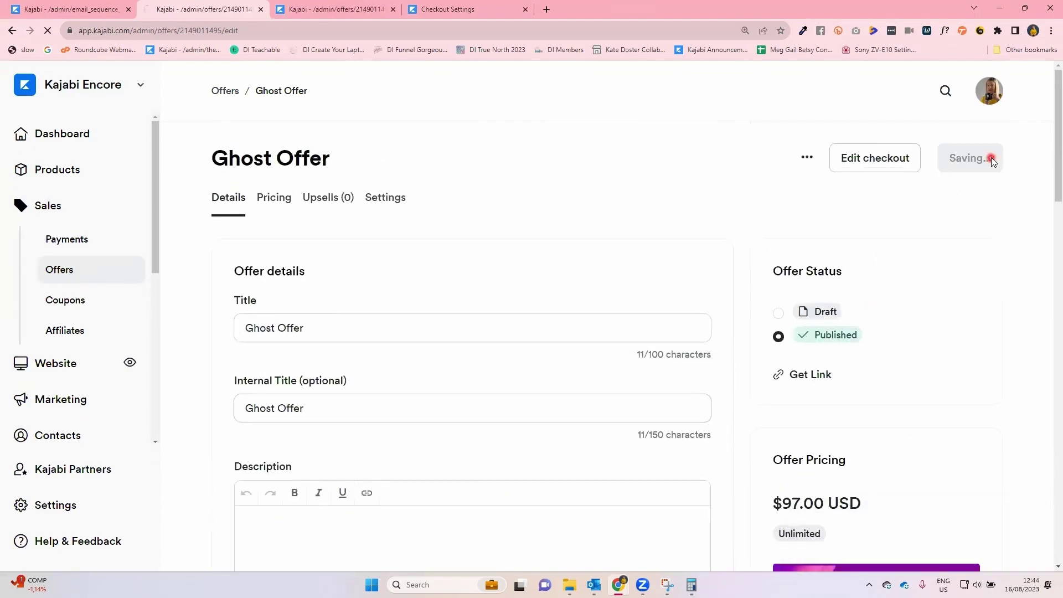
left_click(80, 11)
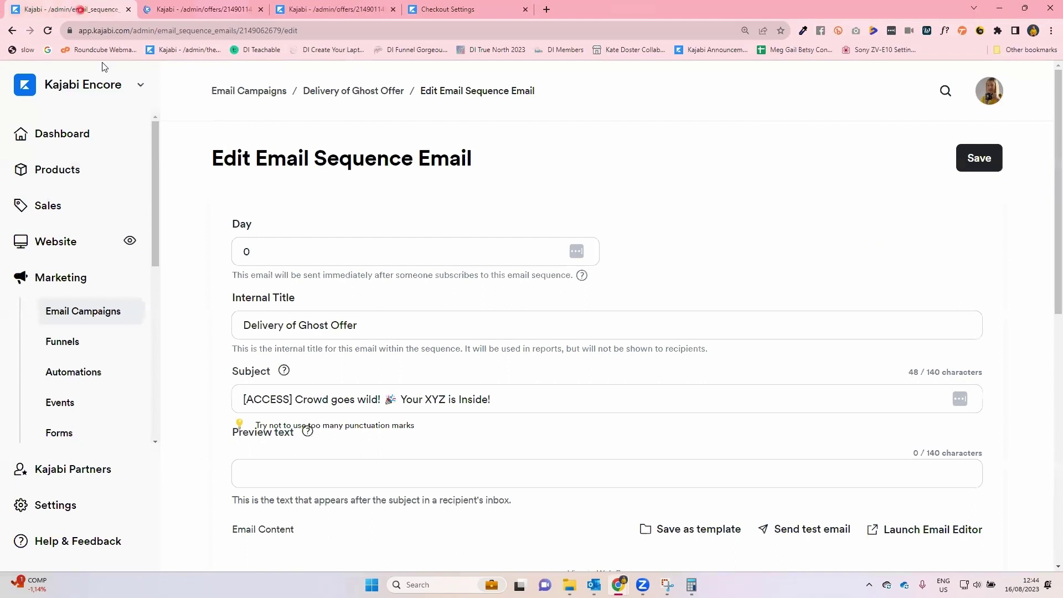
left_click(367, 95)
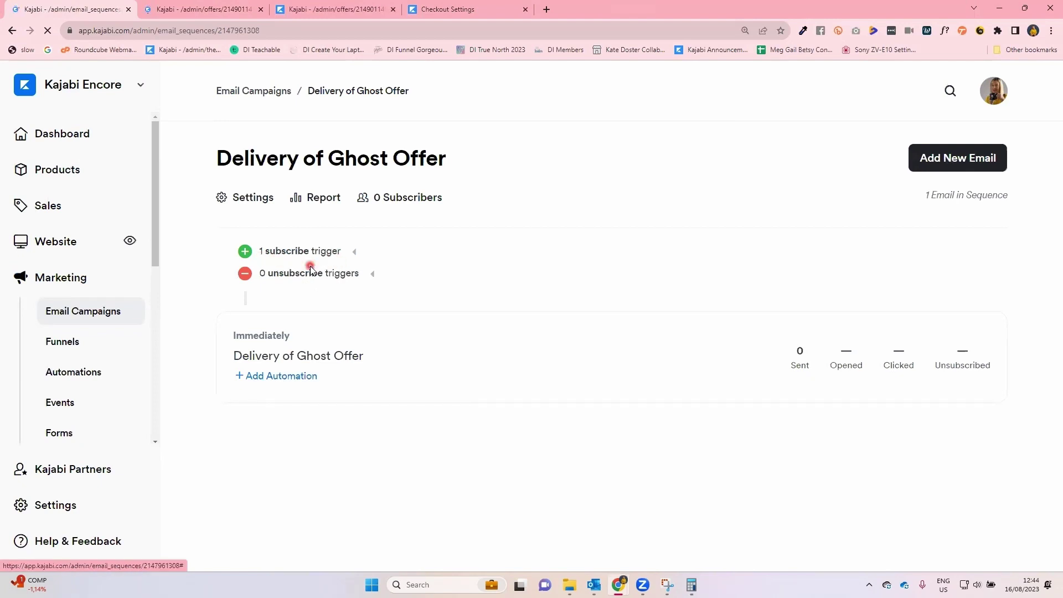
left_click(245, 252)
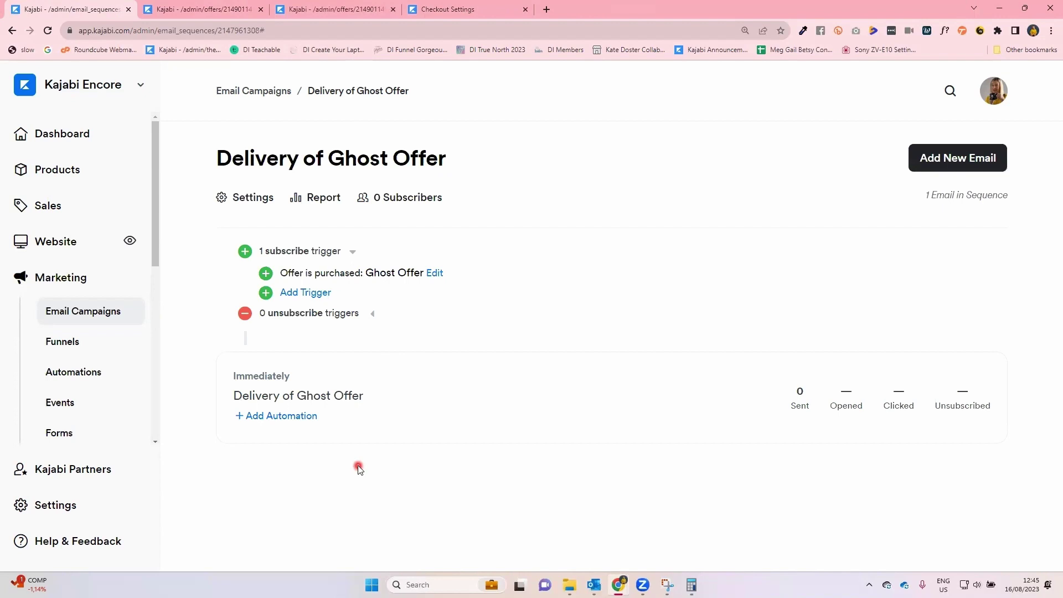
Open the Ghost Offer's checkout editor from its edit page
left_click(225, 7)
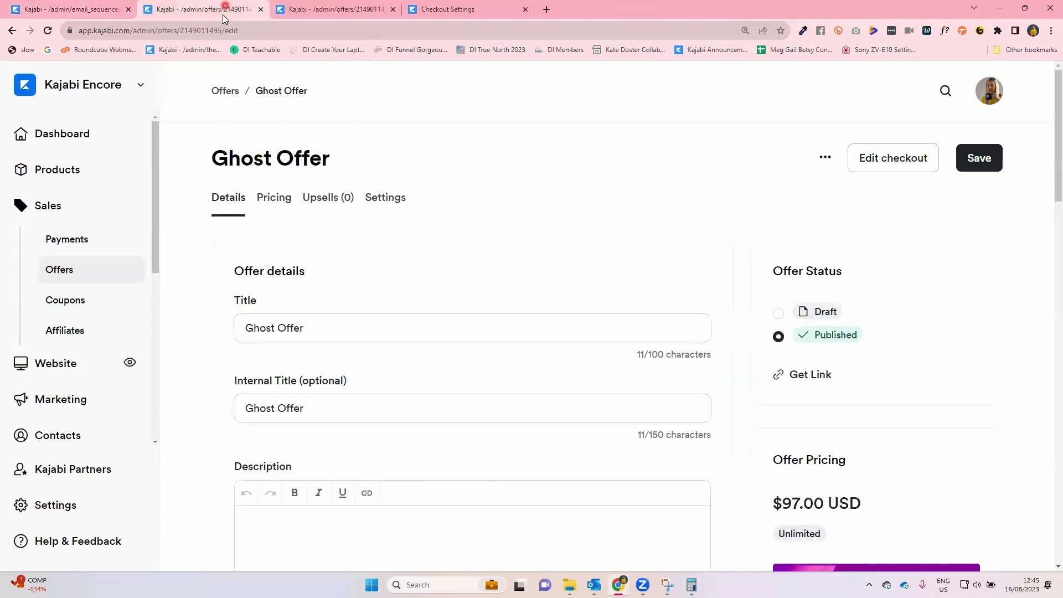
left_click(894, 158)
left_click(338, 8)
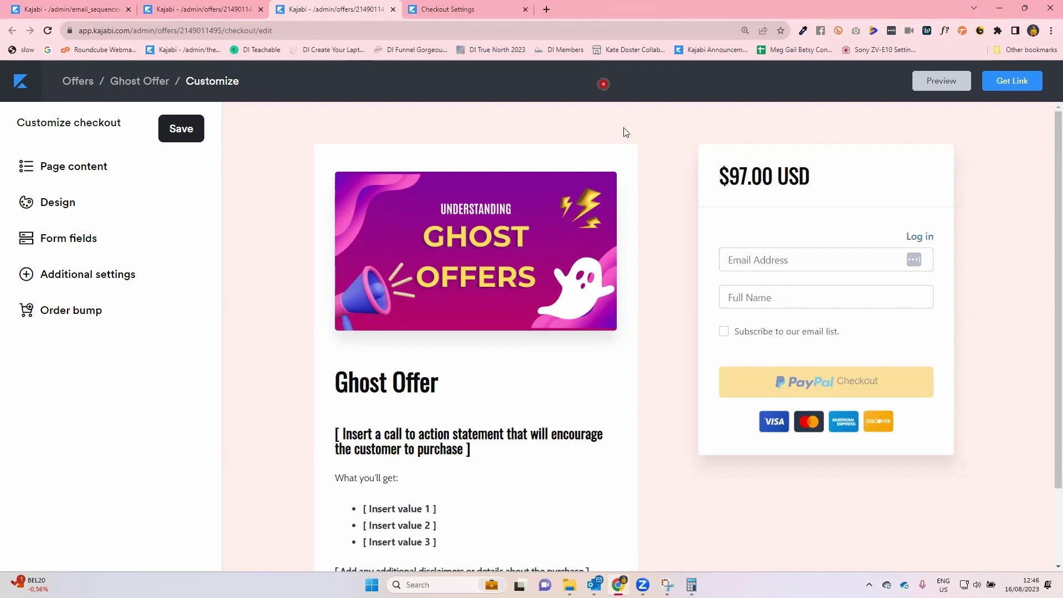
Enable automatic email-list sign-up for paid-offer customers, accept the risk warning, and save
left_click(500, 13)
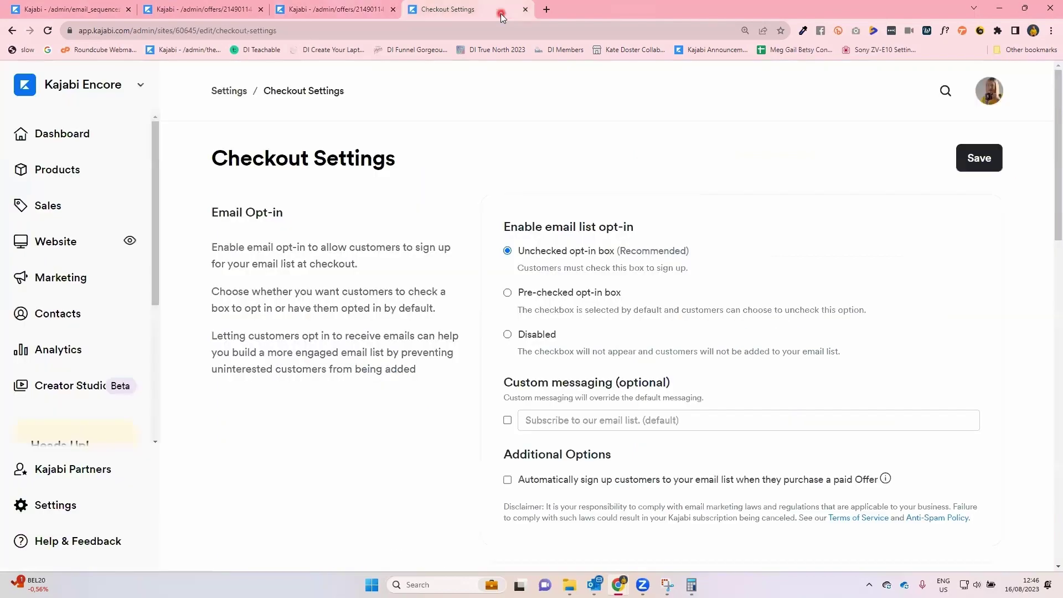
left_click(62, 507)
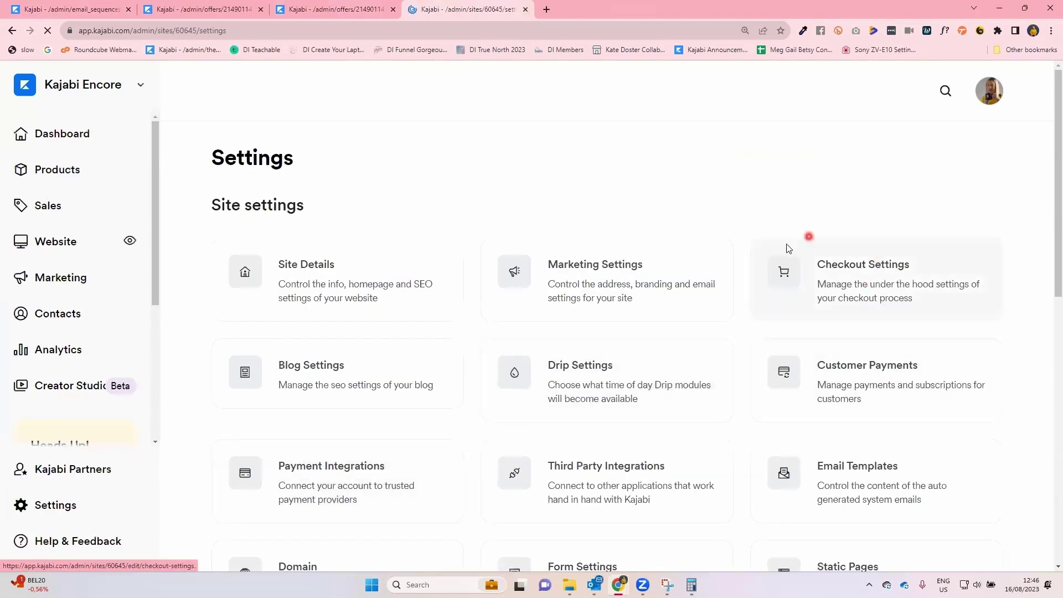
left_click(848, 304)
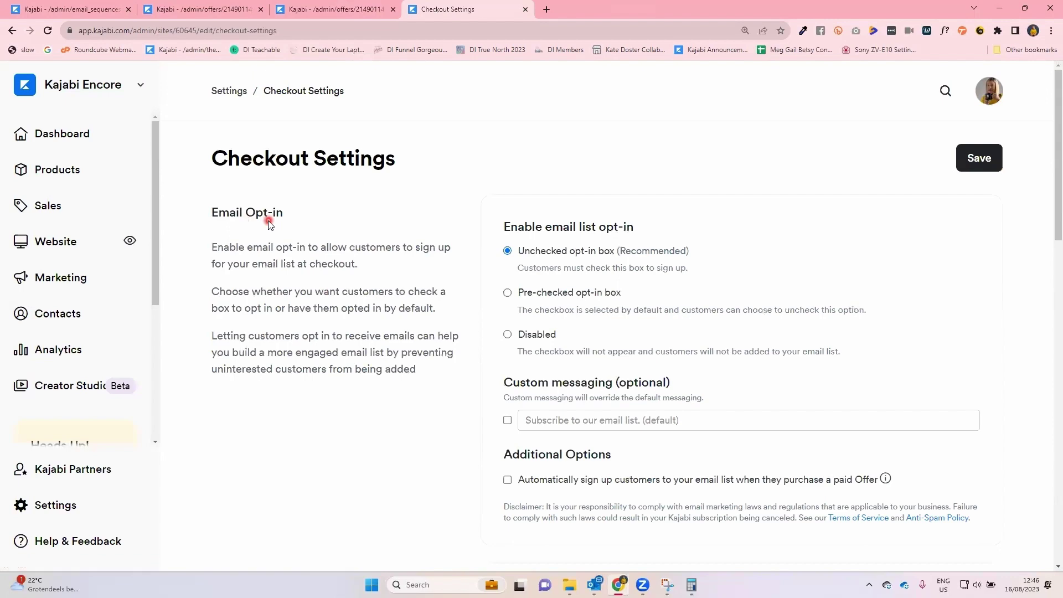
scroll(437, 244, "down", 2)
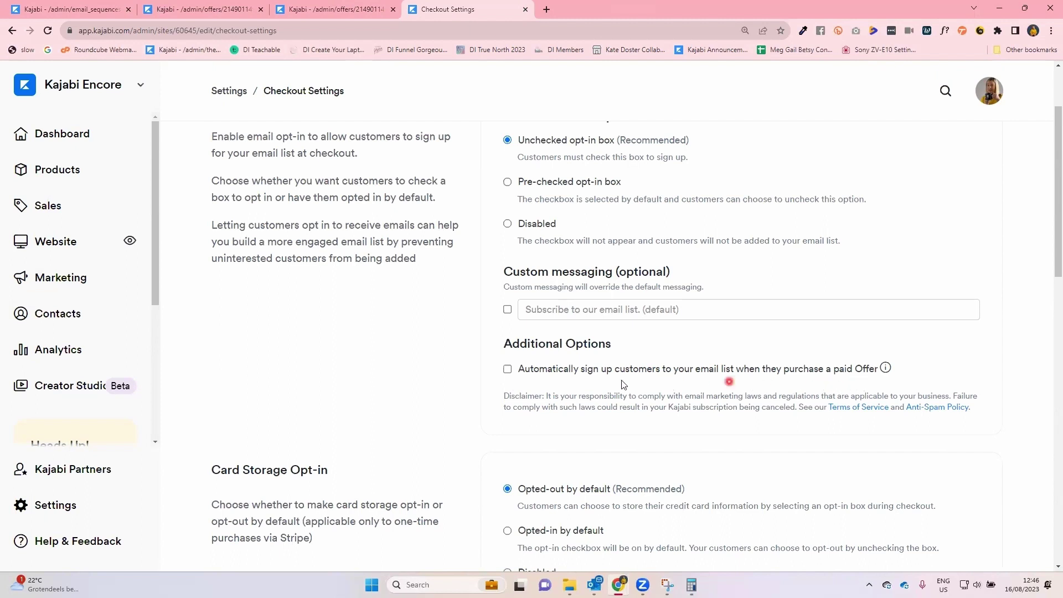
left_click(507, 369)
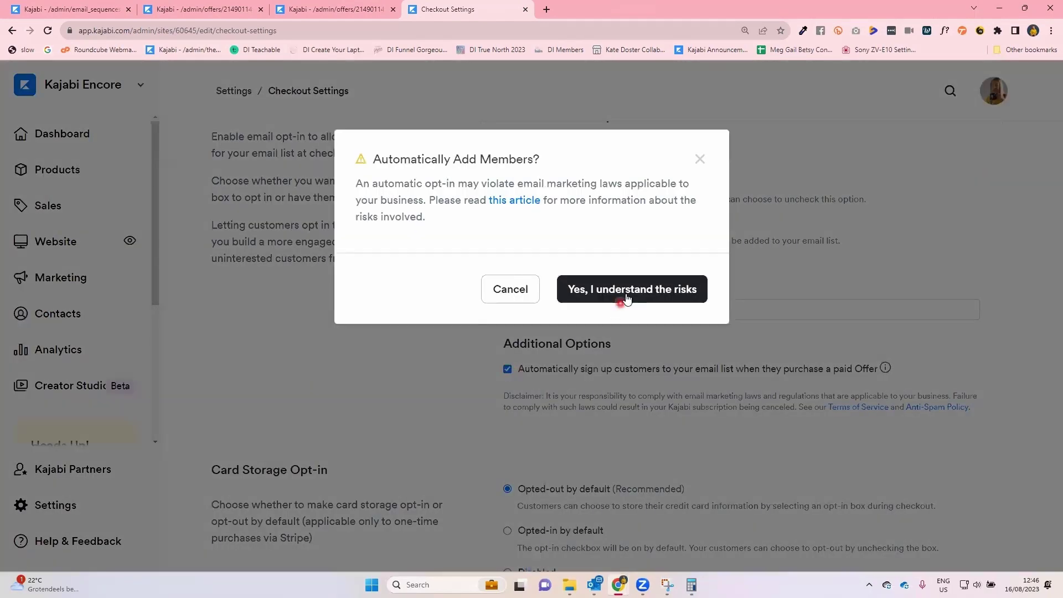
left_click(626, 295)
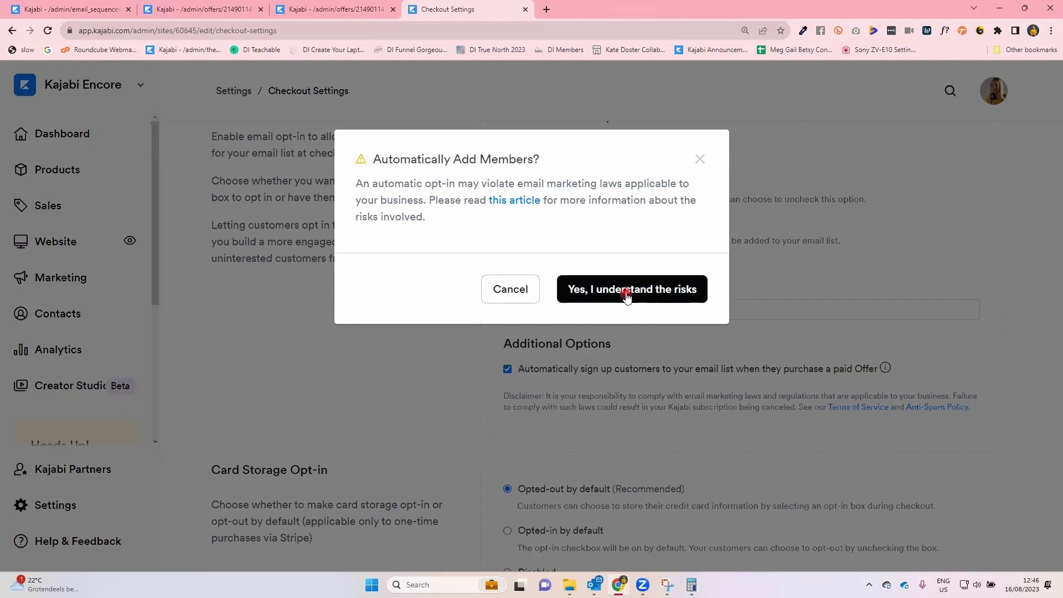
left_click(626, 295)
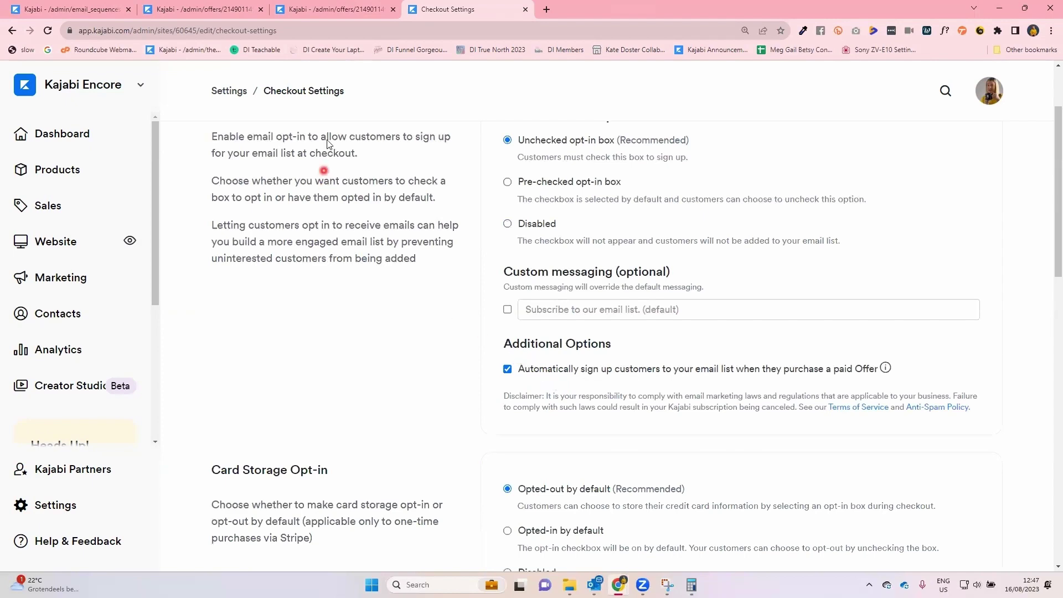
scroll(925, 147, "up", 2)
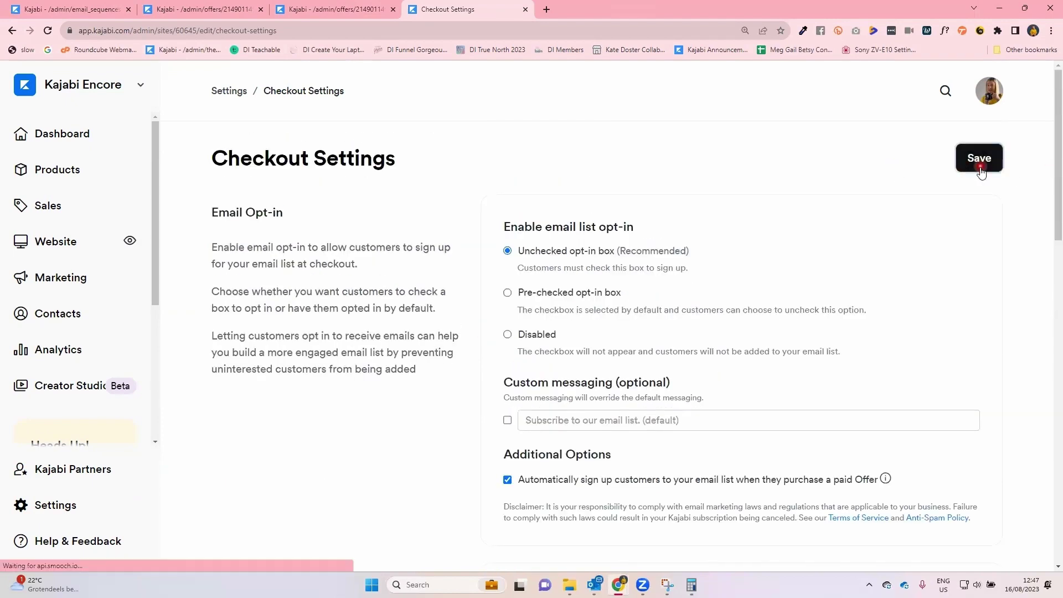
left_click(979, 162)
Reload the checkout, require a custom email-list service agreement under Additional settings, and save
left_click(343, 10)
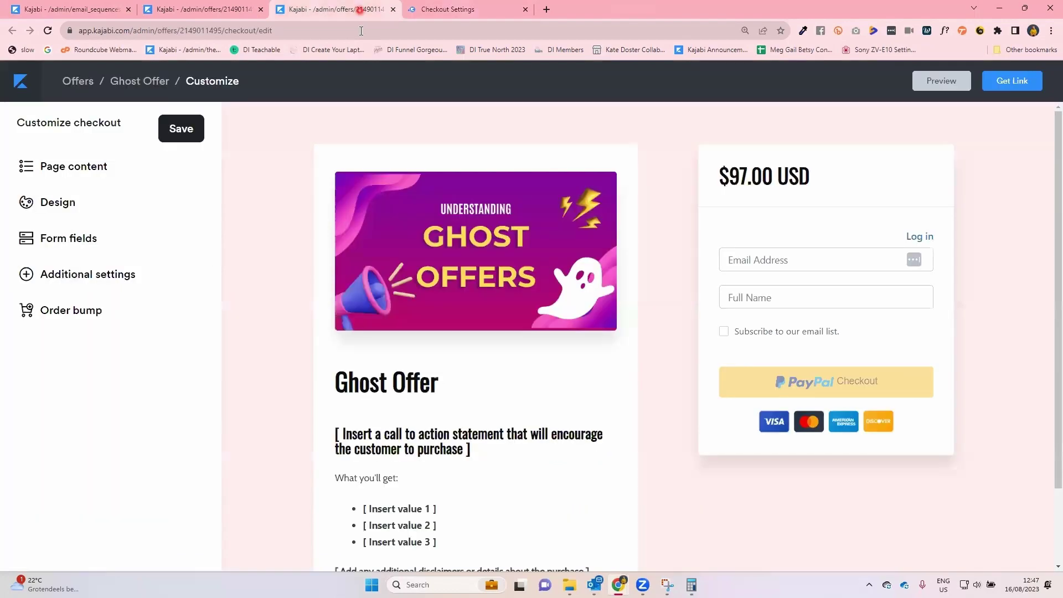
left_click(47, 32)
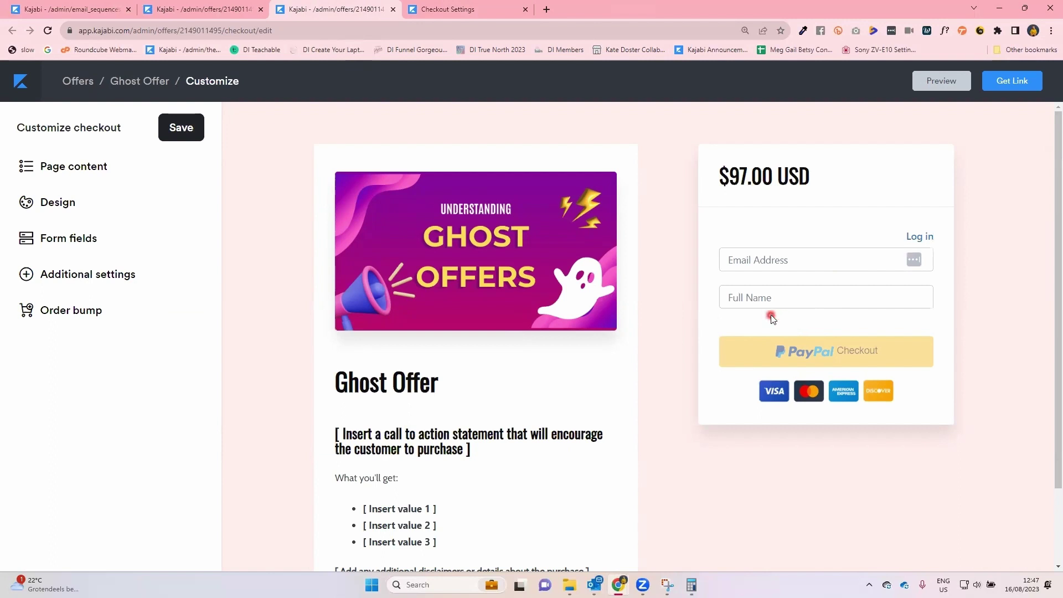
left_click(61, 278)
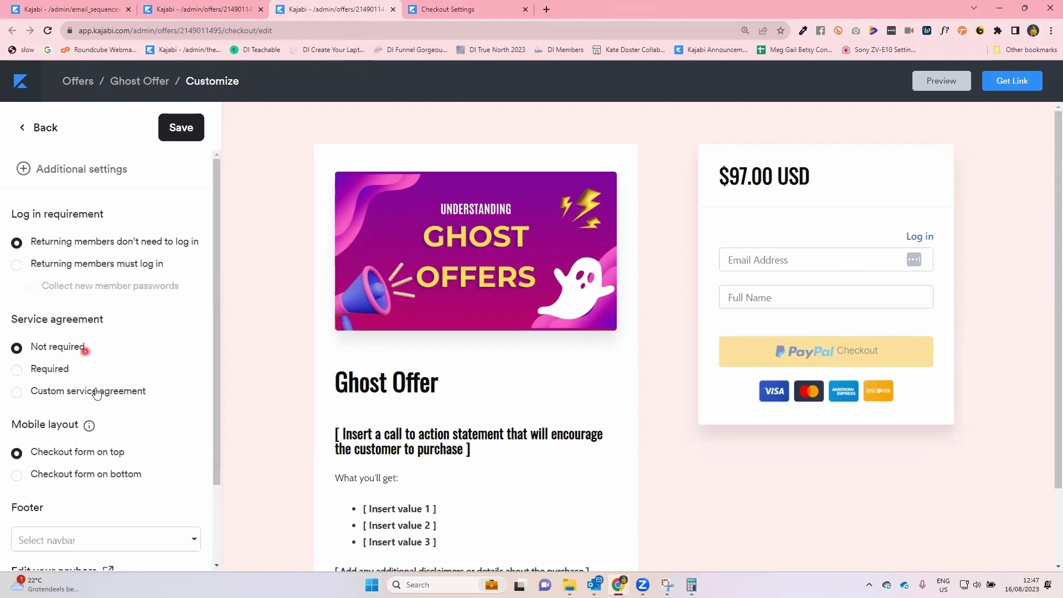
left_click(16, 391)
scroll(141, 311, "down", 4)
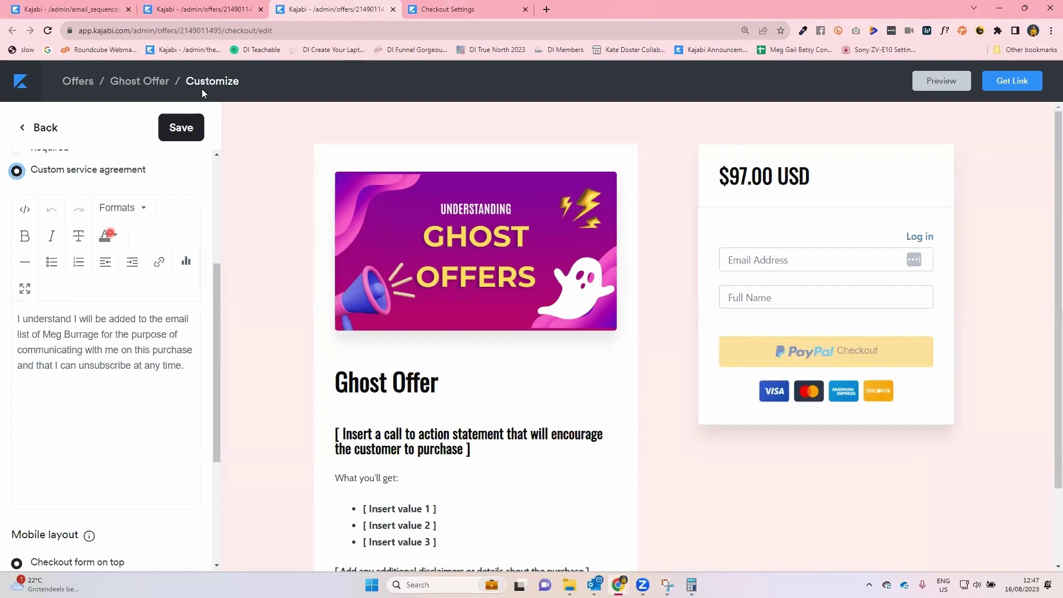
left_click(181, 127)
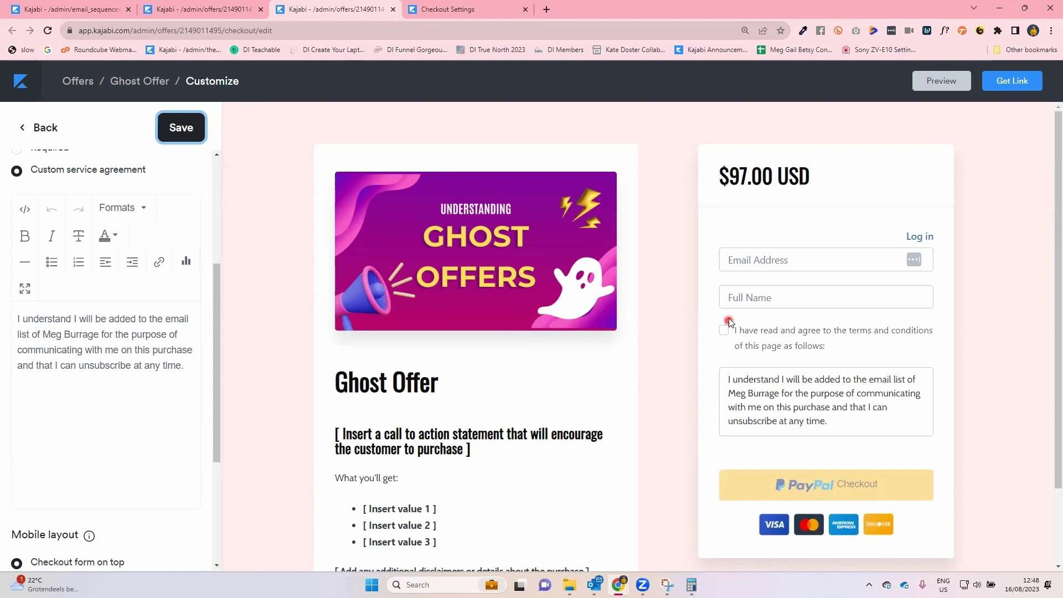
left_click(215, 9)
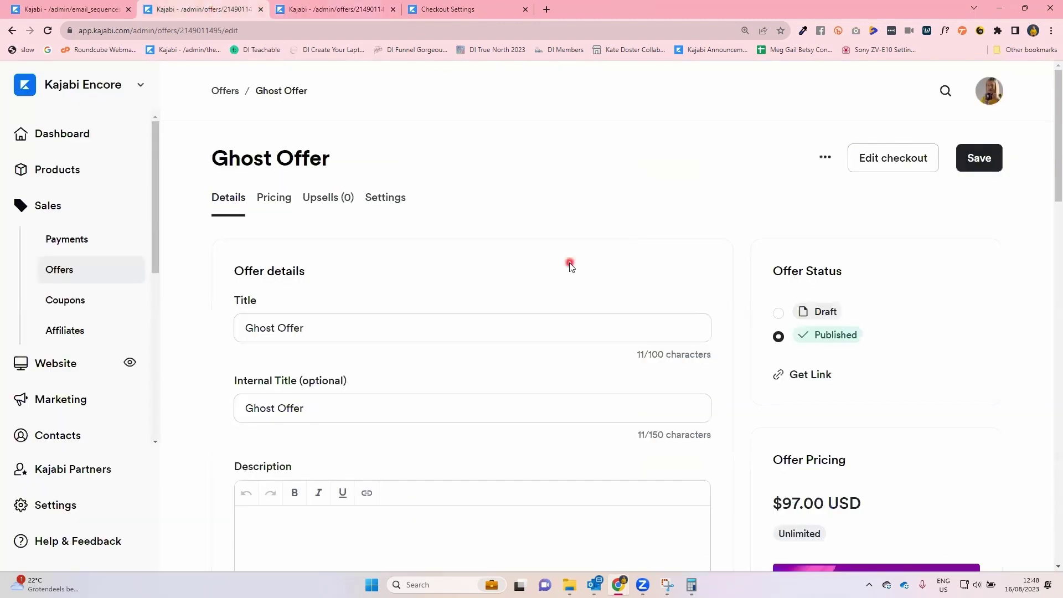
scroll(591, 319, "down", 6)
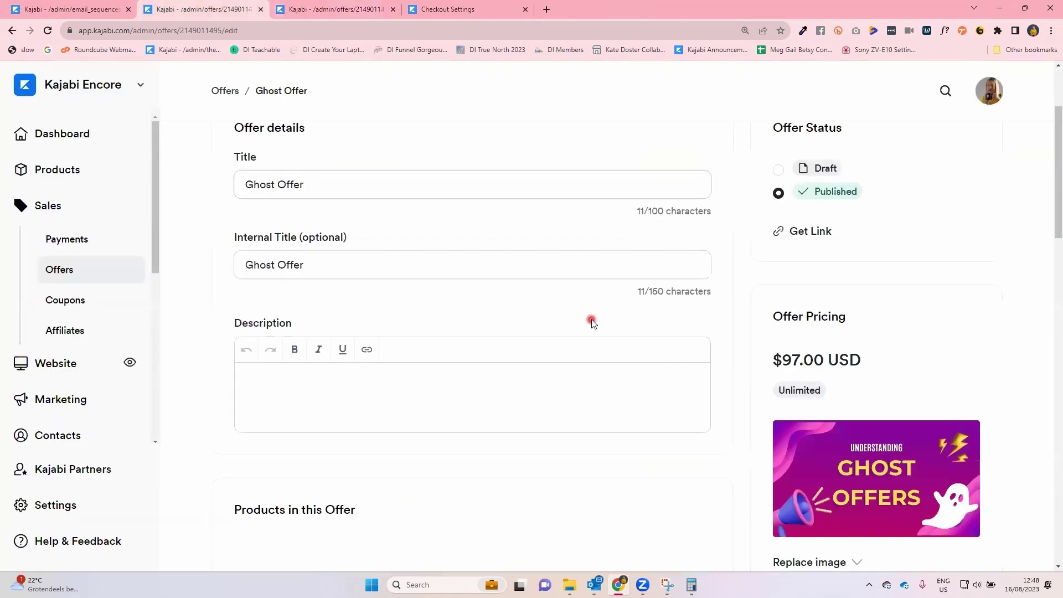
scroll(591, 321, "down", 15)
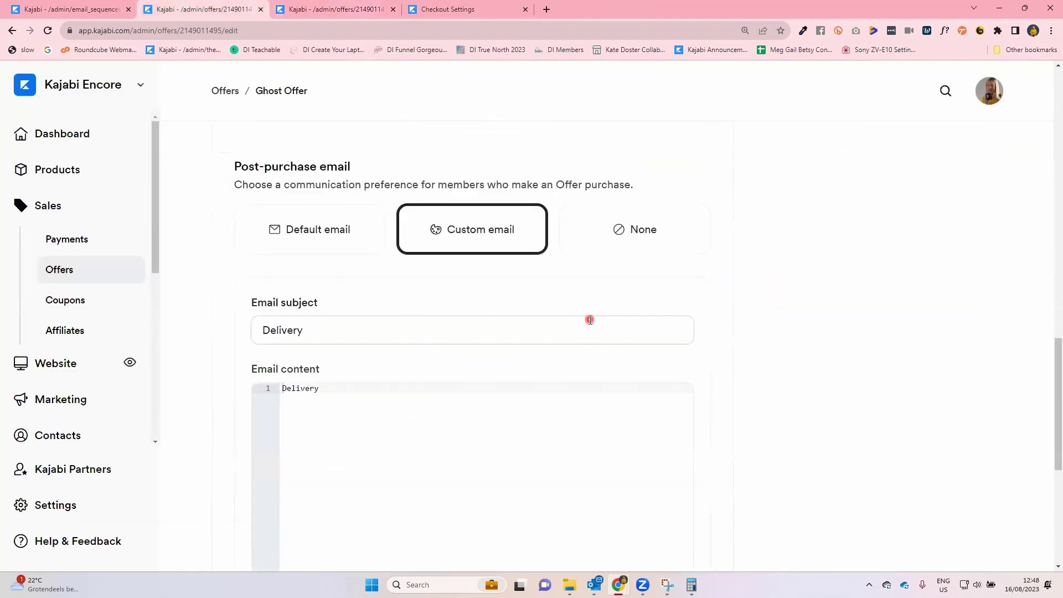
scroll(590, 320, "down", 2)
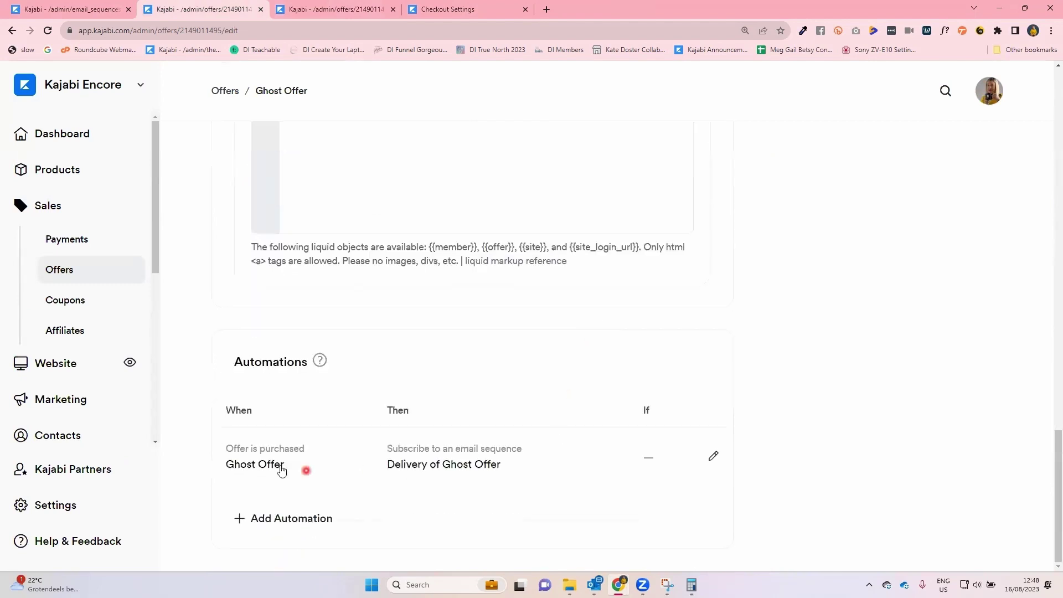